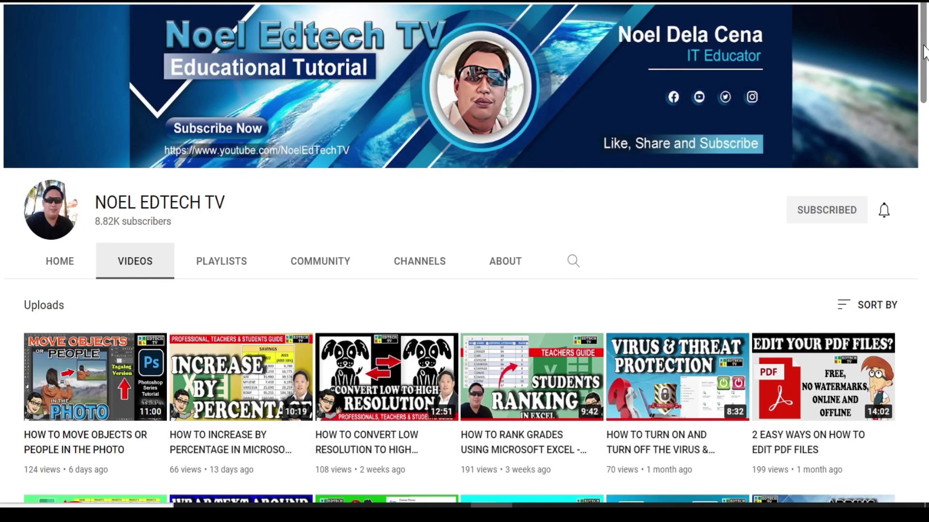
# Step: Scroll down the channel's Videos page to browse the uploaded videos
pyautogui.moveTo(923, 51); pyautogui.dragTo(926, 101)
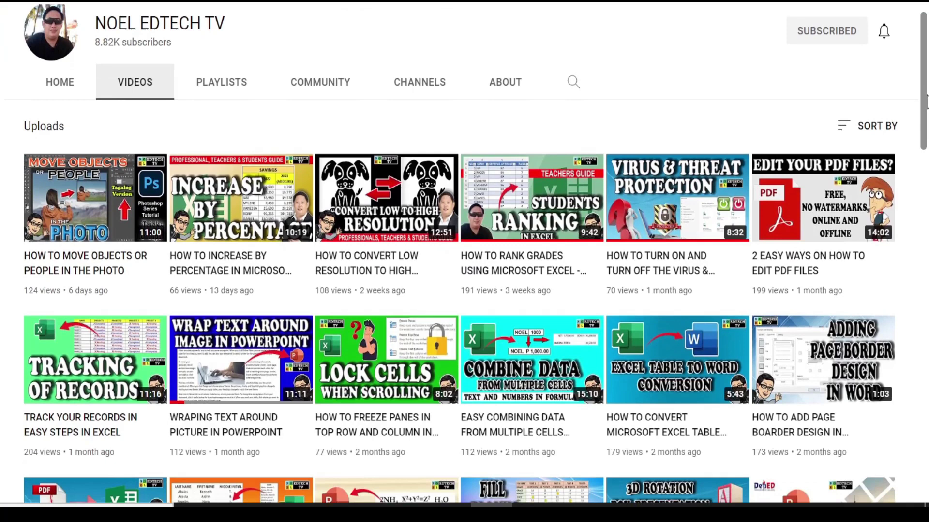
pyautogui.moveTo(925, 101); pyautogui.dragTo(924, 378)
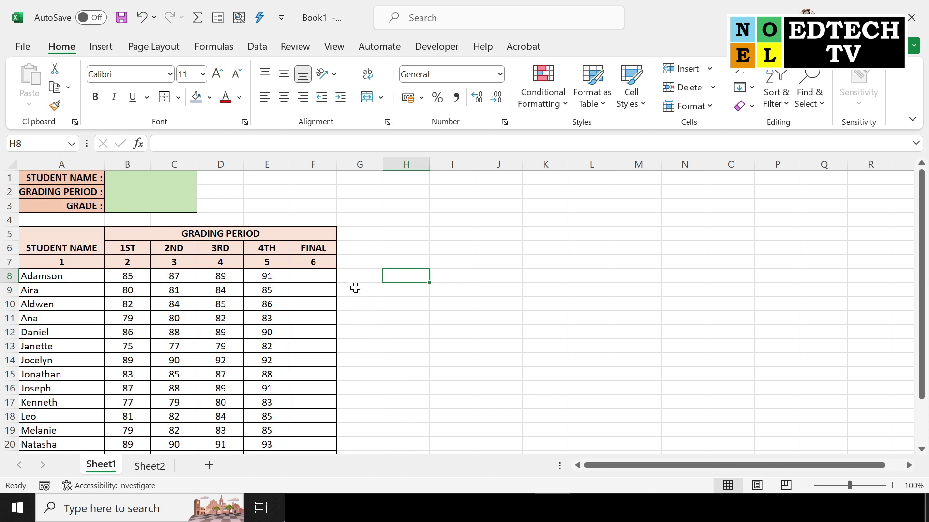
# Step: Enter an AutoSum Average of B8:E8 in F8 for Adamson's final grade
pyautogui.click(314, 278)
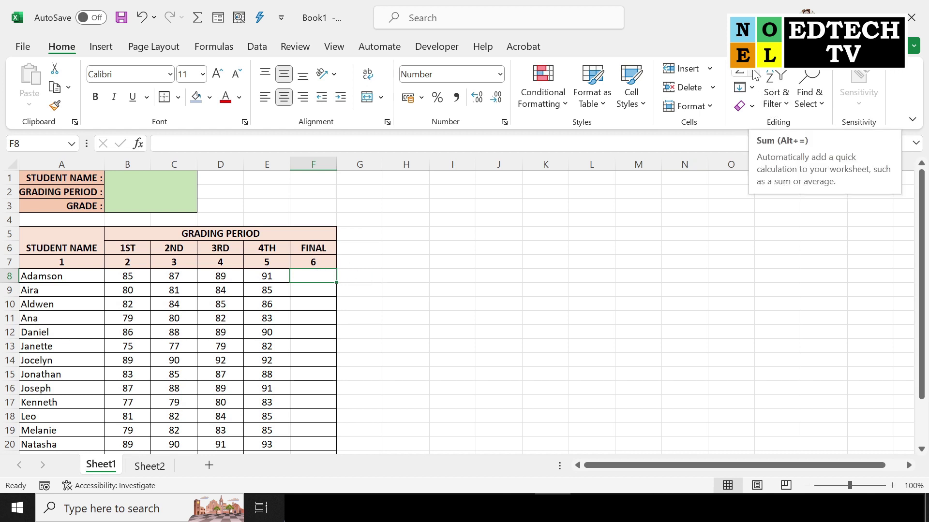
pyautogui.click(753, 72)
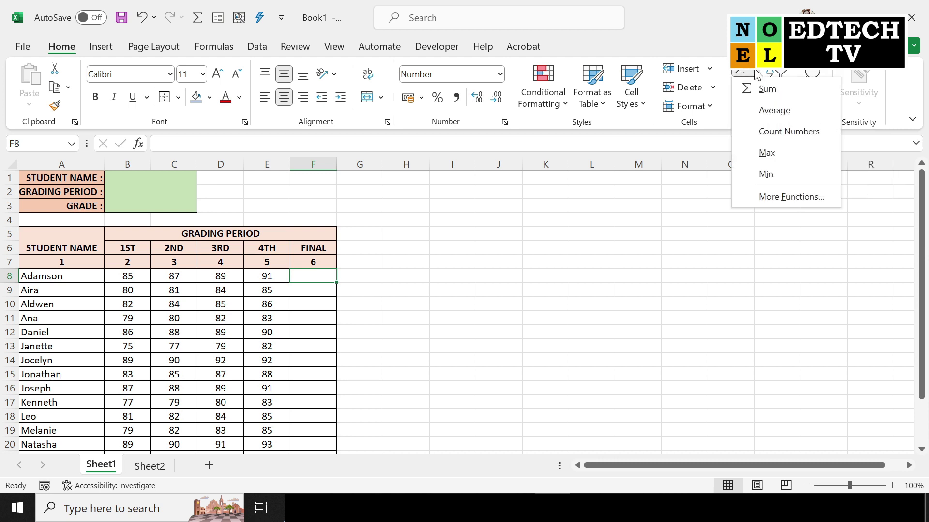
pyautogui.click(774, 111)
pyautogui.moveTo(137, 277); pyautogui.dragTo(266, 274)
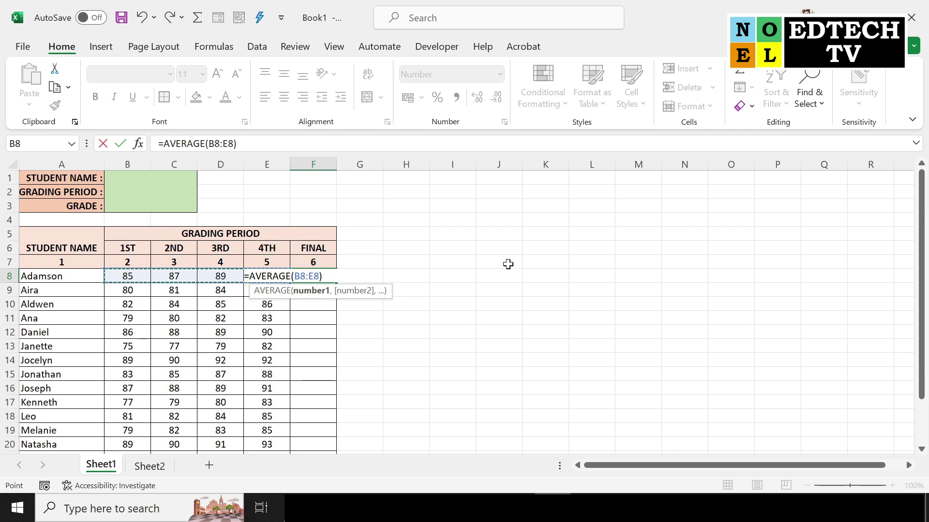
pyautogui.press('Return')
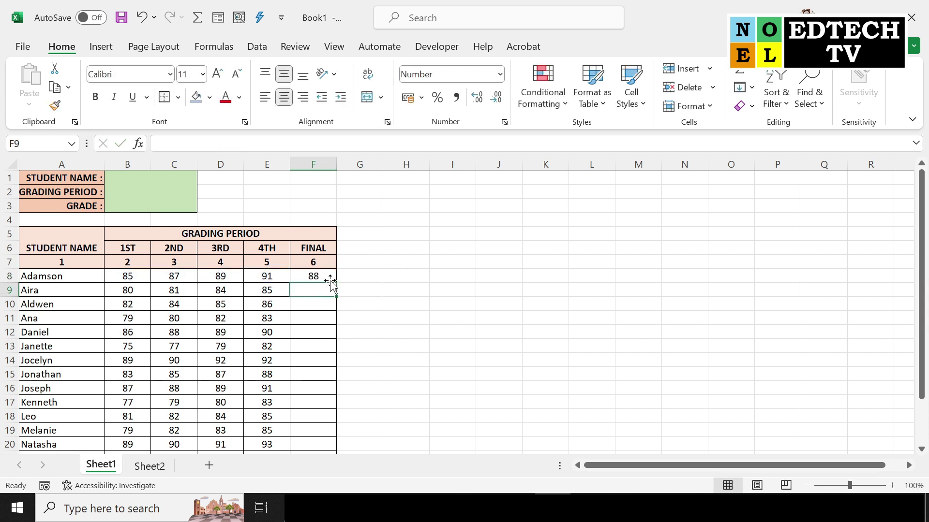
# Step: Copy the F8 average formula down into F9:F24
pyautogui.click(313, 274)
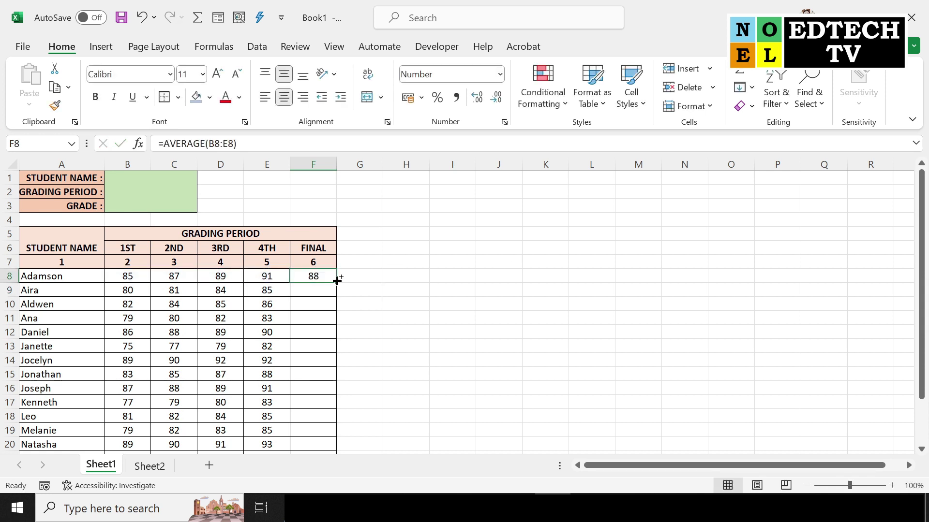
pyautogui.hotkey('ctrl', 'c')
pyautogui.click(324, 290)
pyautogui.scroll(-3, 324, 329)
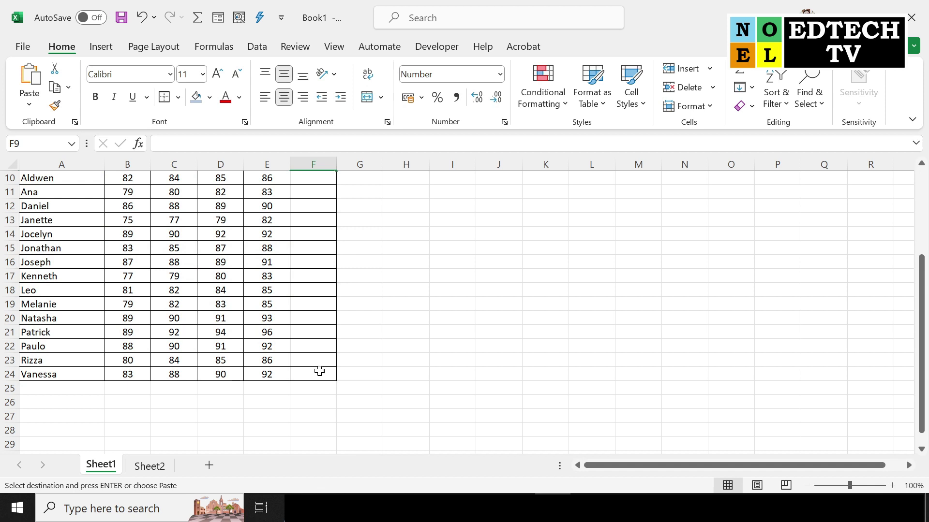
pyautogui.keyDown('shift'); pyautogui.click(319, 370); pyautogui.keyUp('shift')
pyautogui.press('Return')
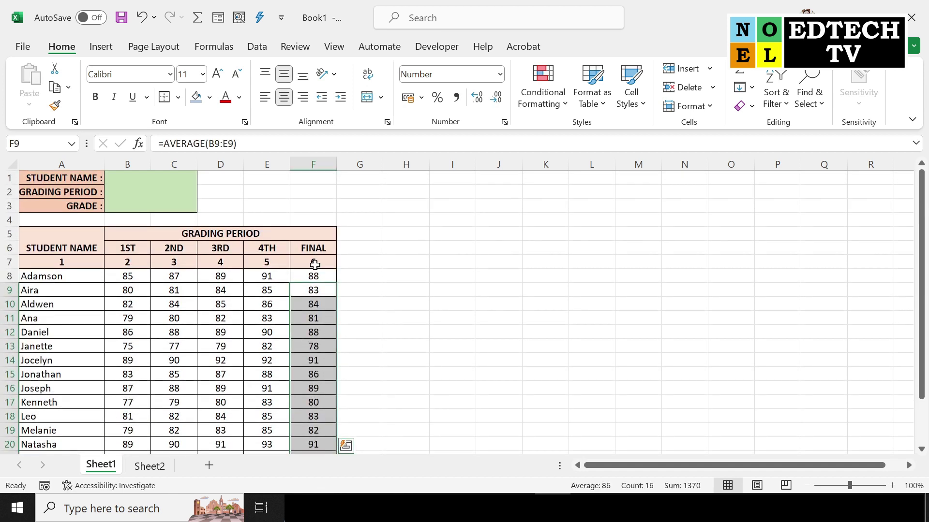
# Step: Make the FINAL averages F8:F24 bold at font size 14
pyautogui.moveTo(317, 276); pyautogui.dragTo(329, 336)
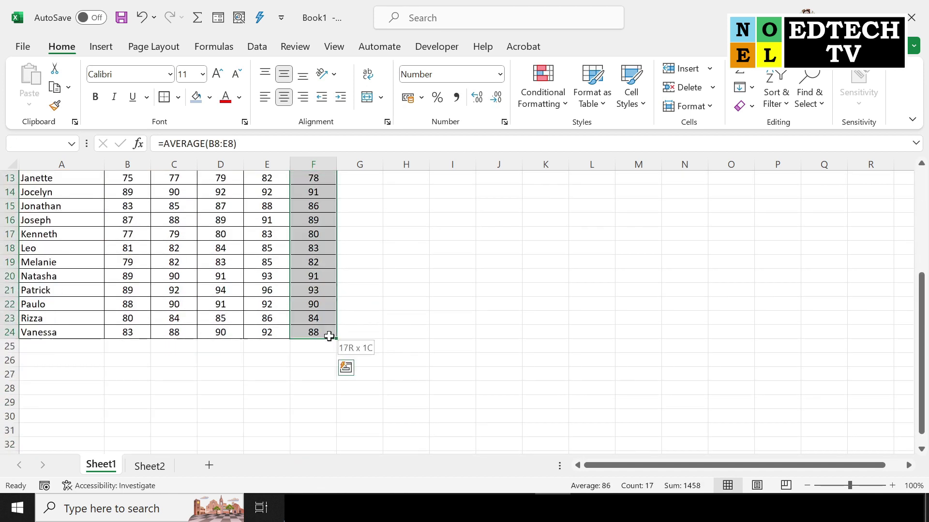
pyautogui.click(95, 97)
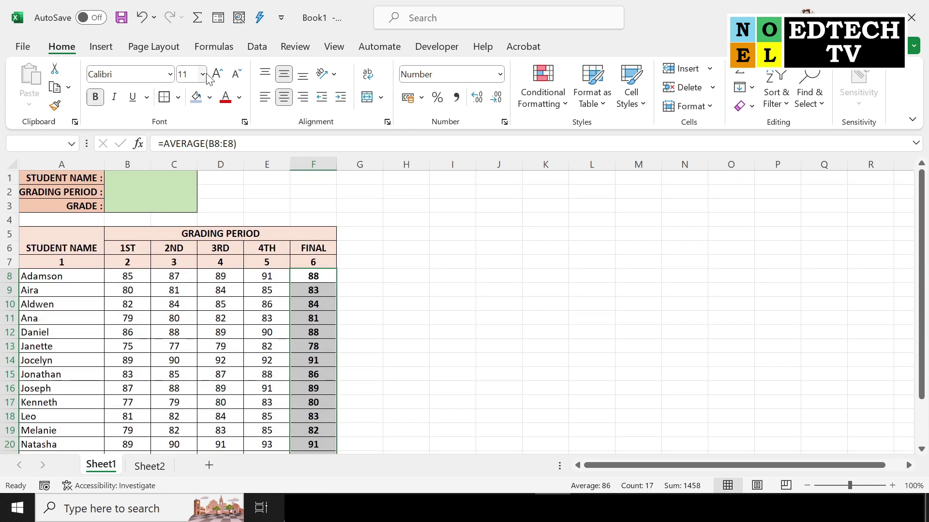
pyautogui.click(203, 74)
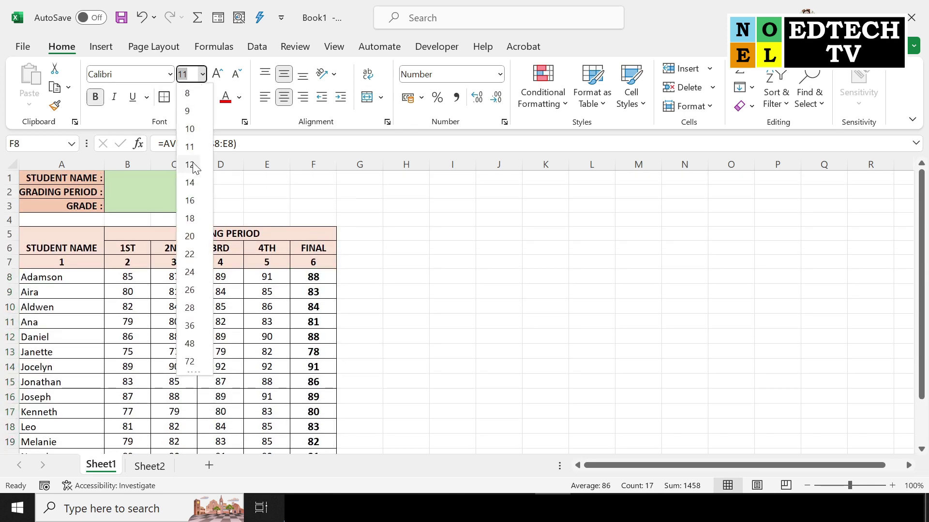
pyautogui.click(190, 182)
pyautogui.moveTo(406, 277); pyautogui.dragTo(435, 277)
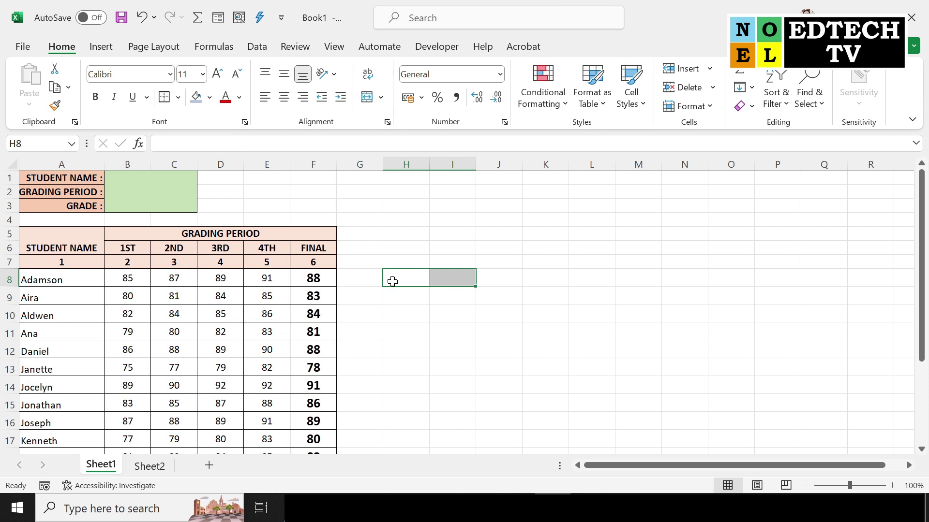
pyautogui.click(384, 345)
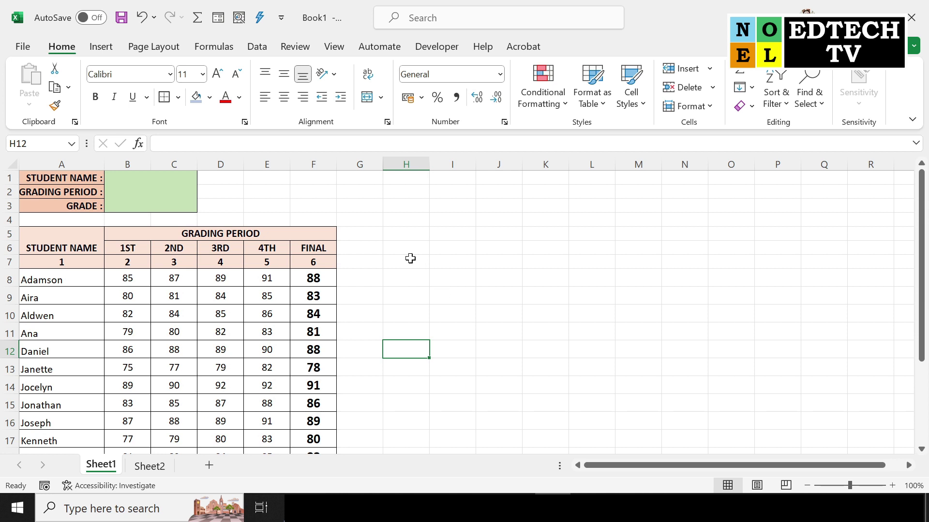
pyautogui.click(122, 180)
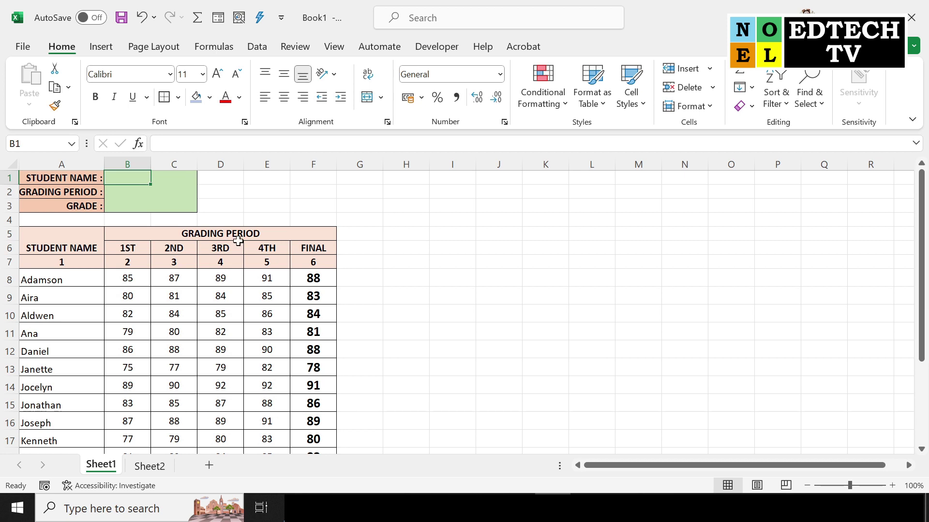
pyautogui.write('Al')
pyautogui.write('AIR')
pyautogui.press('Return')
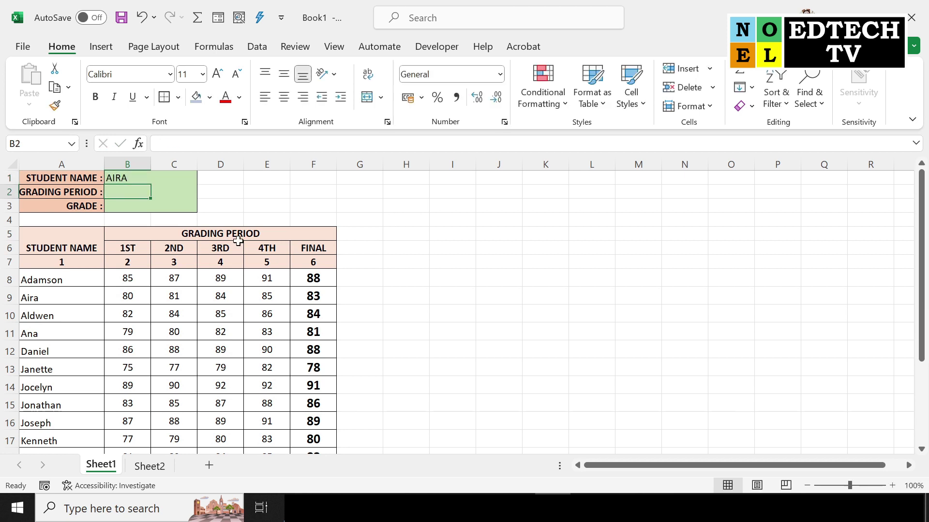
pyautogui.press('Up')
pyautogui.press('Delete')
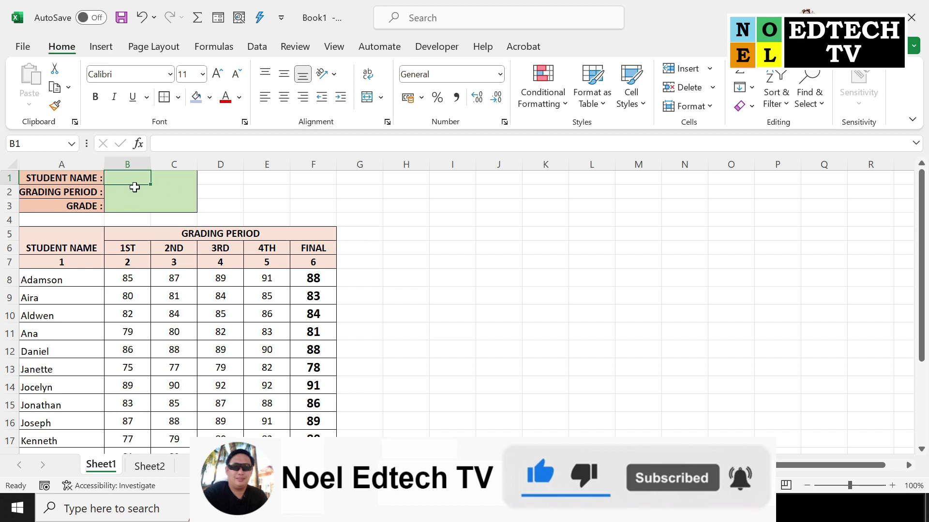
# Step: Give B1 a List data validation with source =$A$8:$A$24 for the student names
pyautogui.click(265, 50)
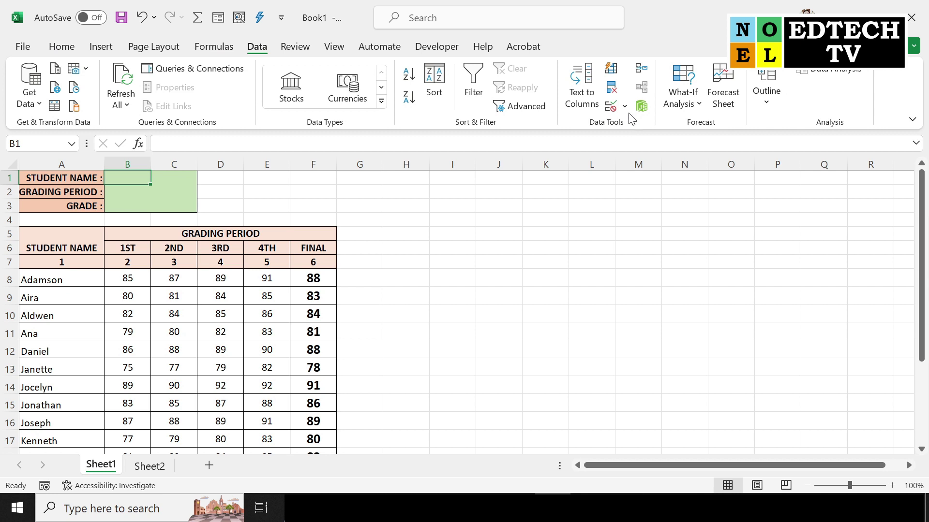
pyautogui.click(627, 108)
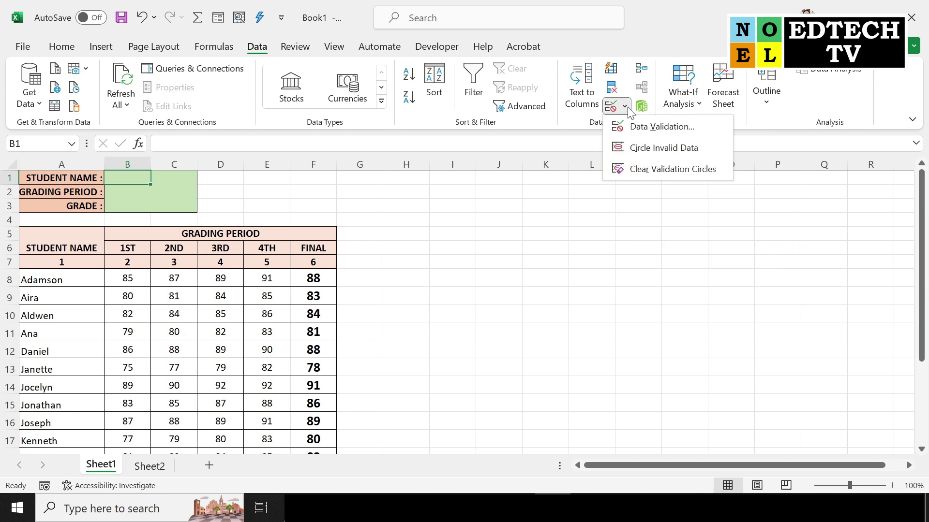
pyautogui.click(658, 127)
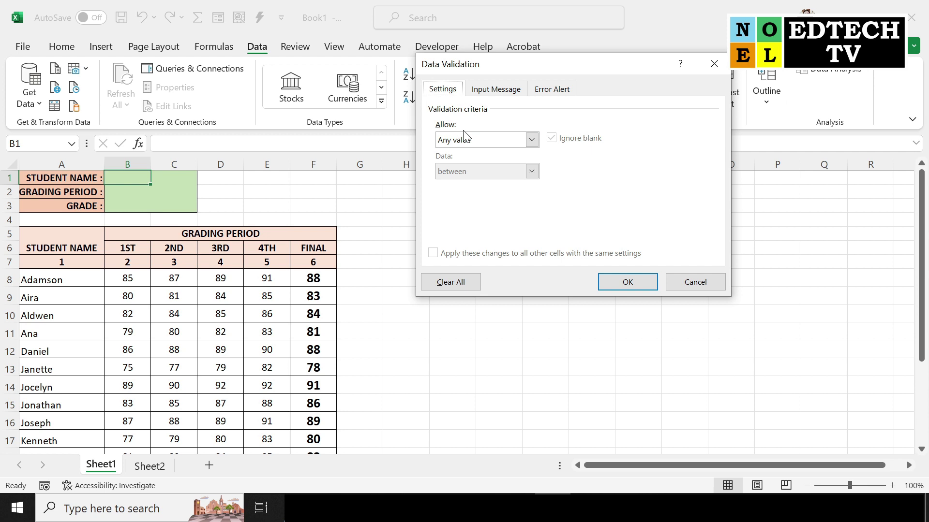
pyautogui.click(531, 141)
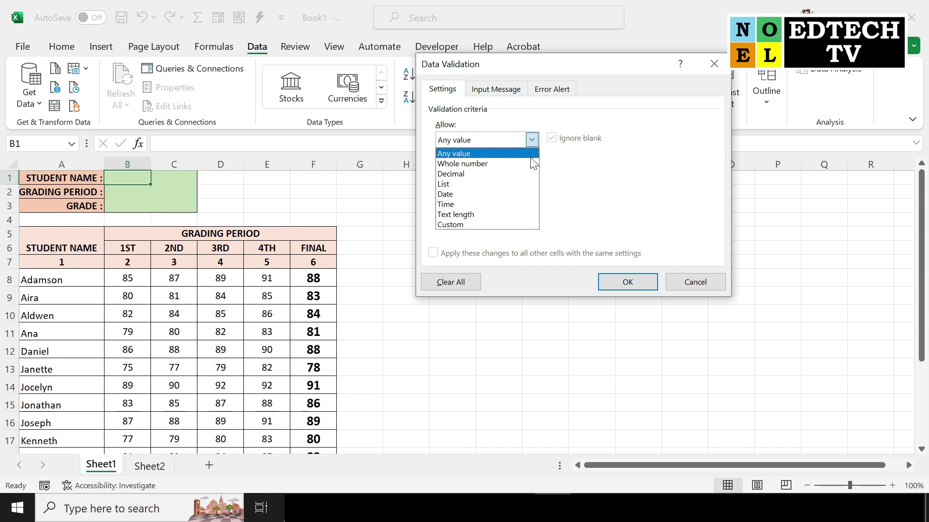
pyautogui.click(485, 185)
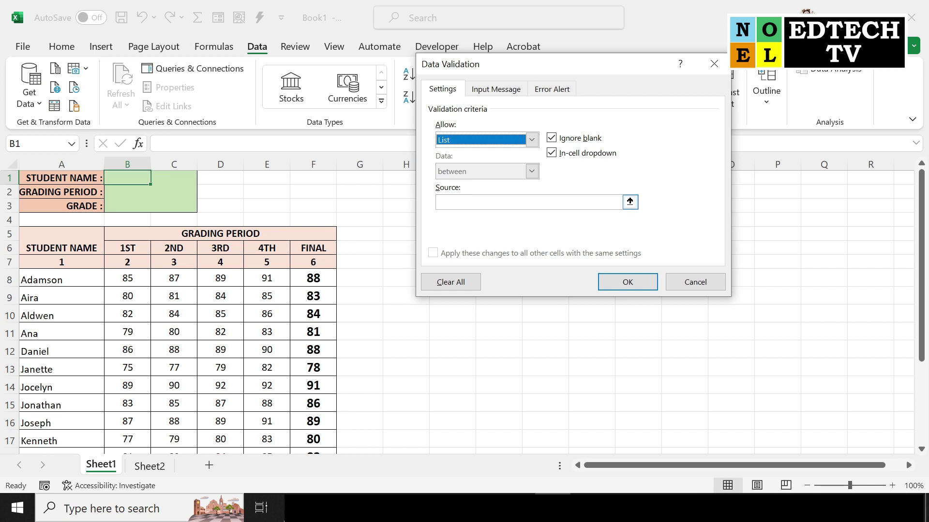
pyautogui.click(630, 202)
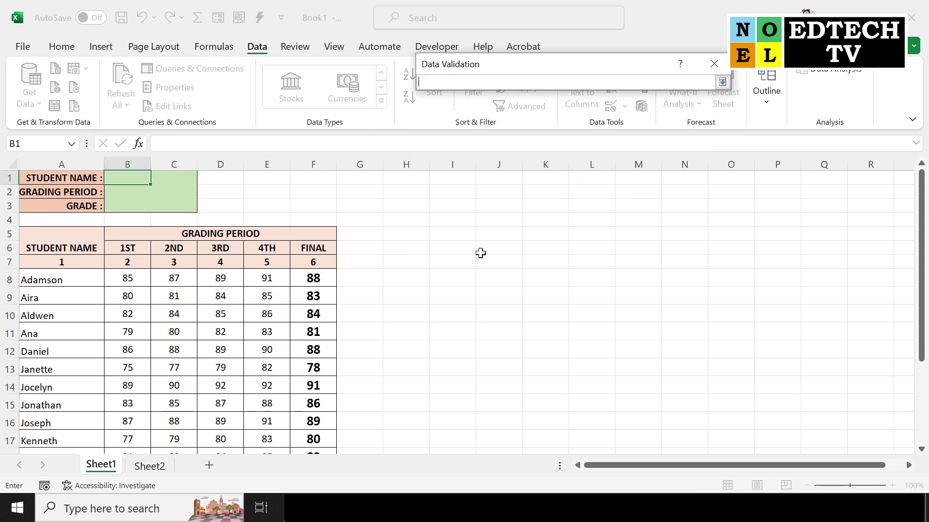
pyautogui.moveTo(72, 285)
pyautogui.mouseDown()
pyautogui.moveTo(51, 448)
pyautogui.moveTo(53, 431)
pyautogui.mouseUp()
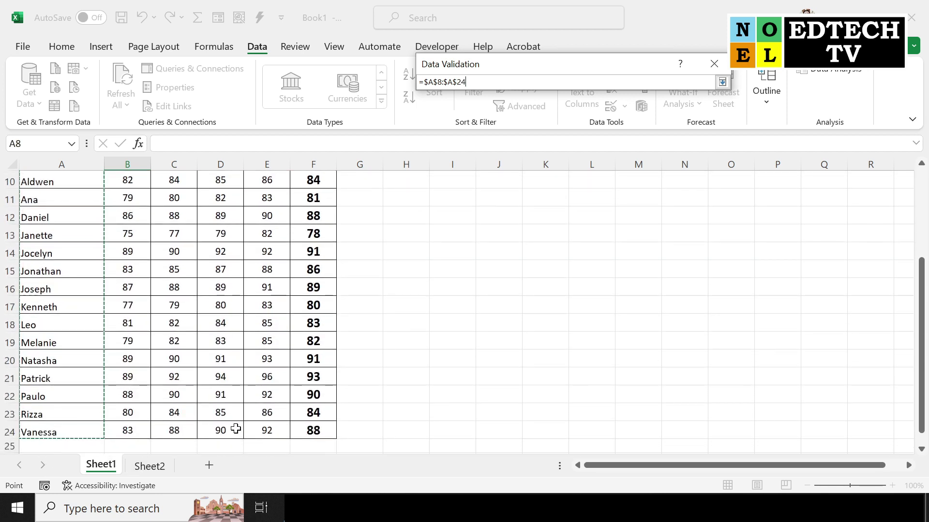
pyautogui.press('Return')
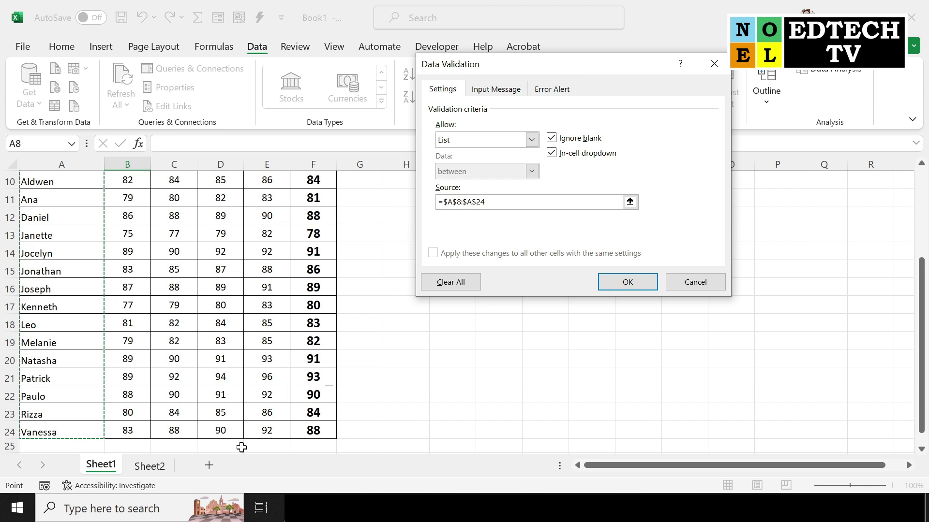
pyautogui.click(627, 282)
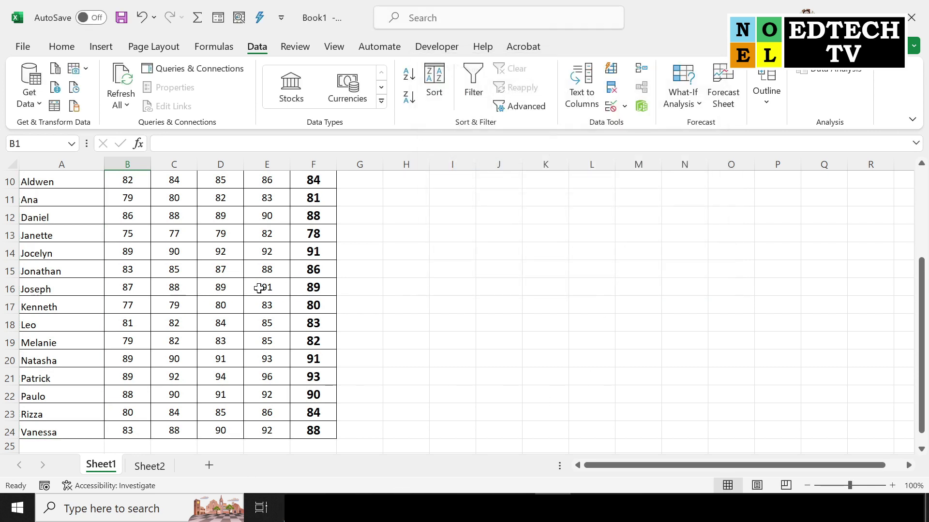
pyautogui.scroll(3, 231, 269)
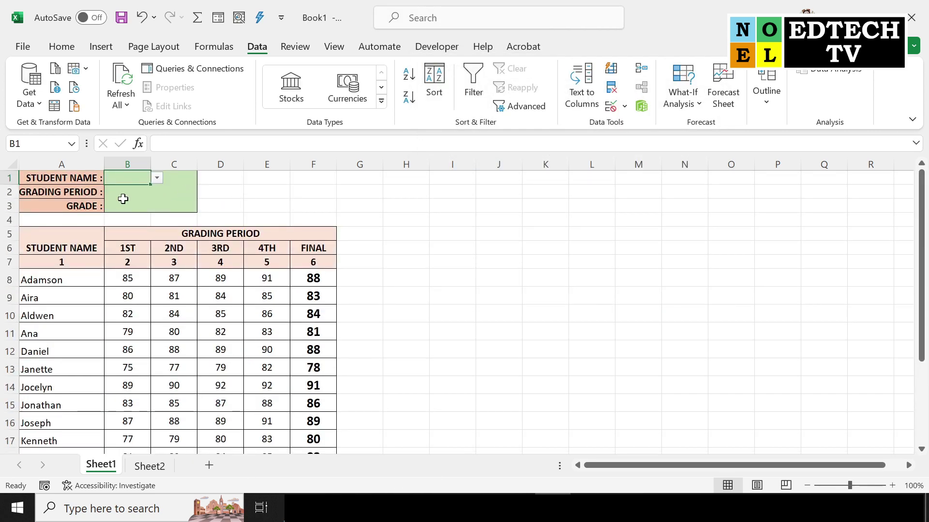
pyautogui.click(228, 186)
pyautogui.moveTo(126, 179)
pyautogui.mouseDown()
pyautogui.moveTo(174, 183)
pyautogui.moveTo(147, 180)
pyautogui.mouseUp()
# Step: Leave the student name cell and select the grading period cell B2
pyautogui.click(62, 47)
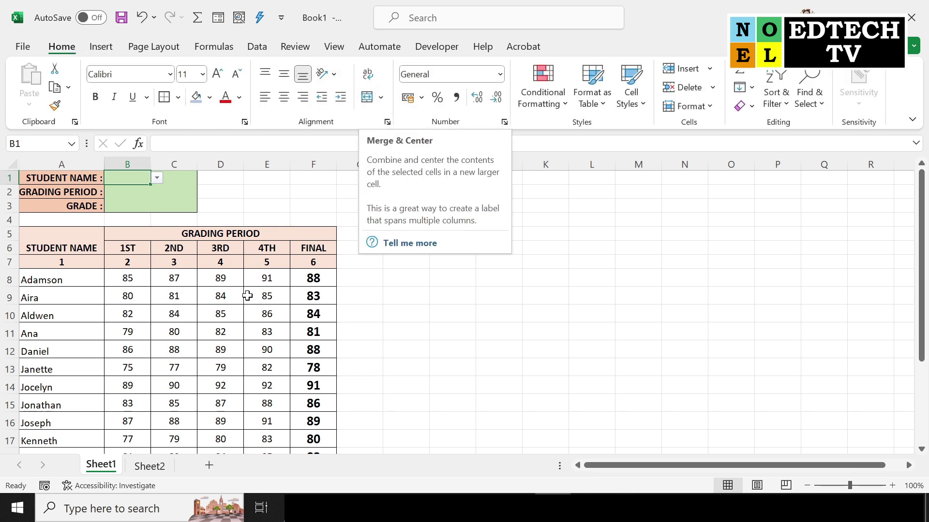
pyautogui.click(250, 193)
pyautogui.click(141, 177)
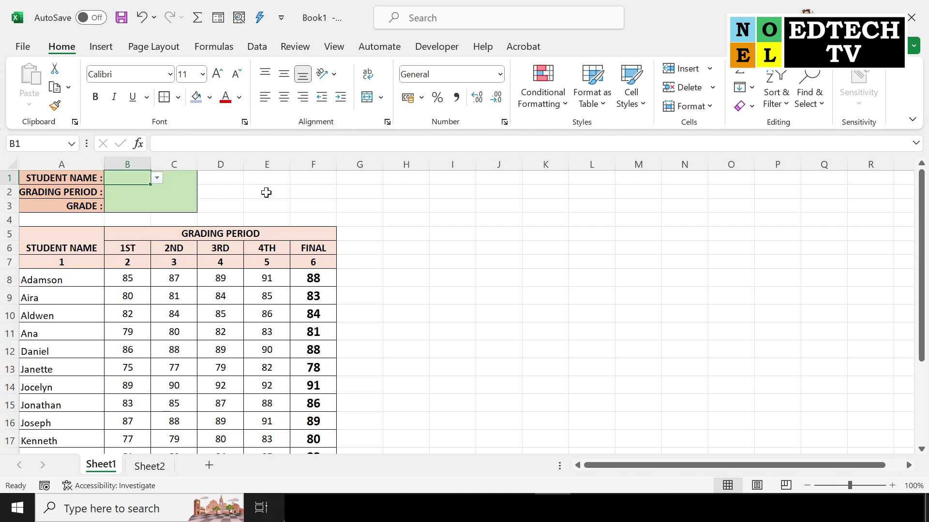
pyautogui.click(129, 190)
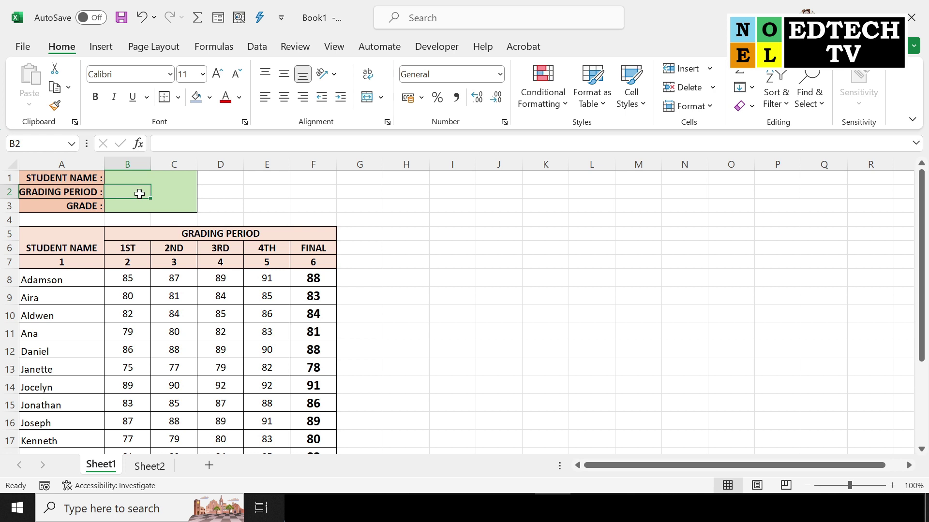
# Step: Give B2 a List data validation sourced from the period headings =$B$6:$F$6
pyautogui.click(257, 46)
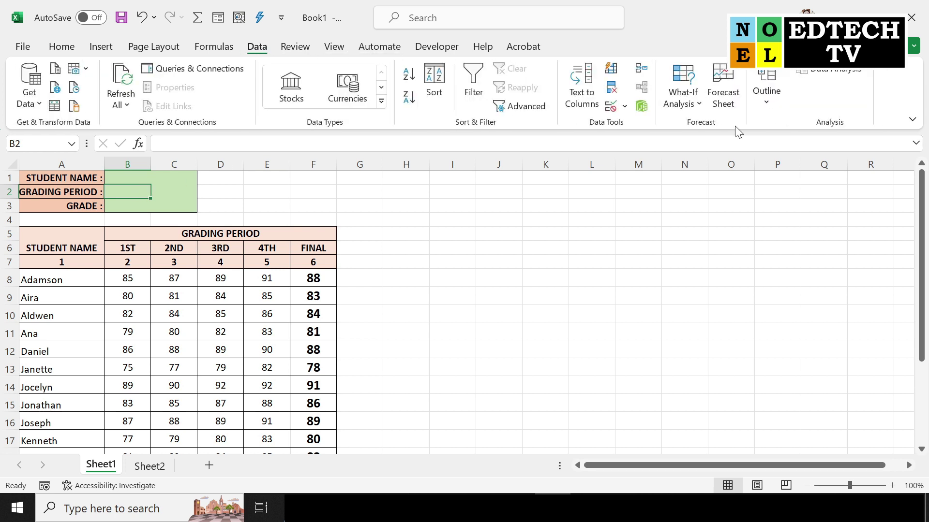
pyautogui.click(611, 107)
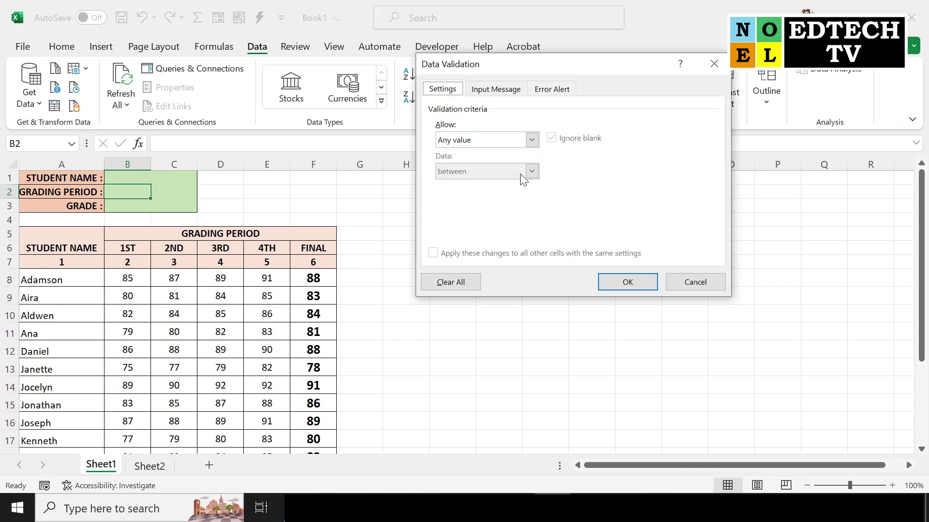
pyautogui.click(530, 140)
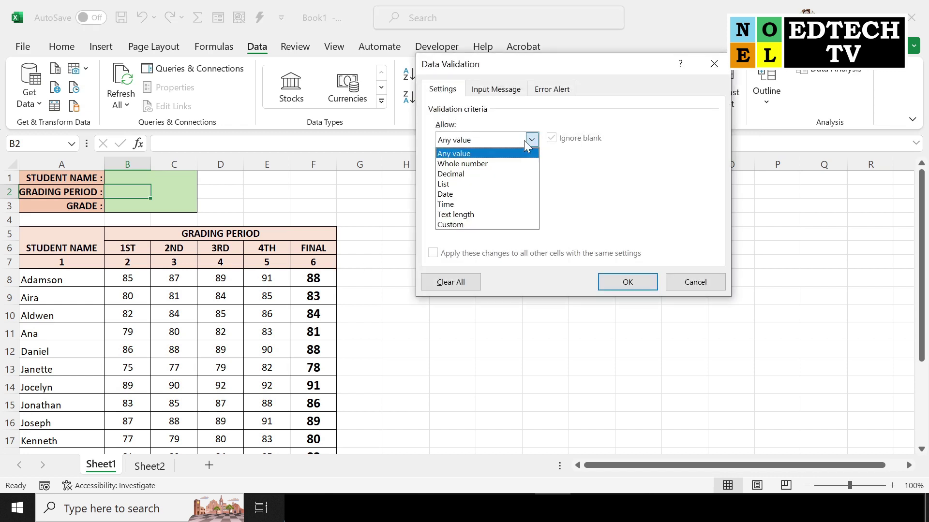
pyautogui.click(483, 183)
pyautogui.click(629, 202)
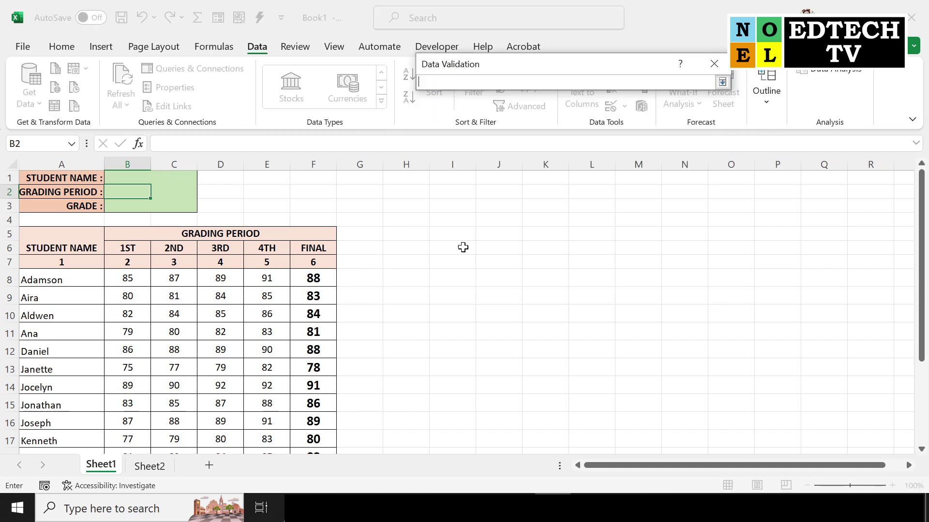
pyautogui.click(142, 249)
pyautogui.moveTo(142, 249); pyautogui.dragTo(308, 252)
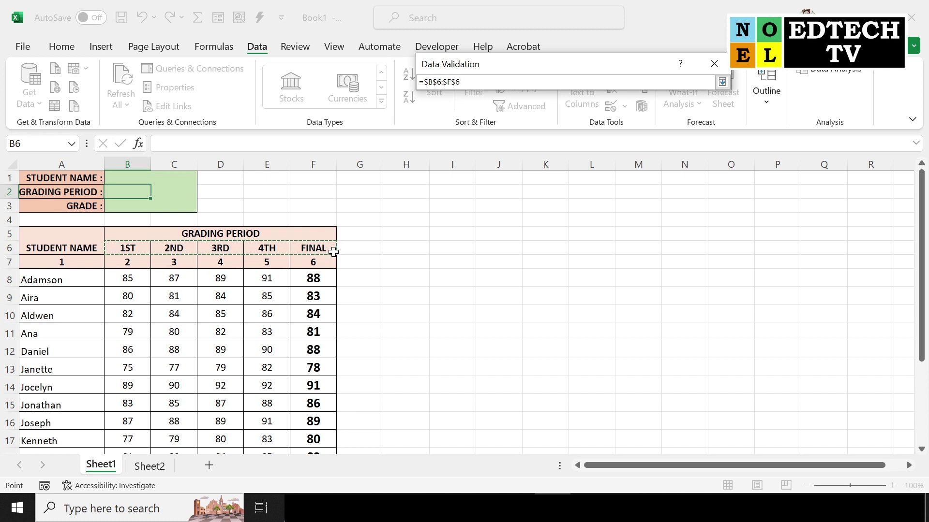
pyautogui.press('Return')
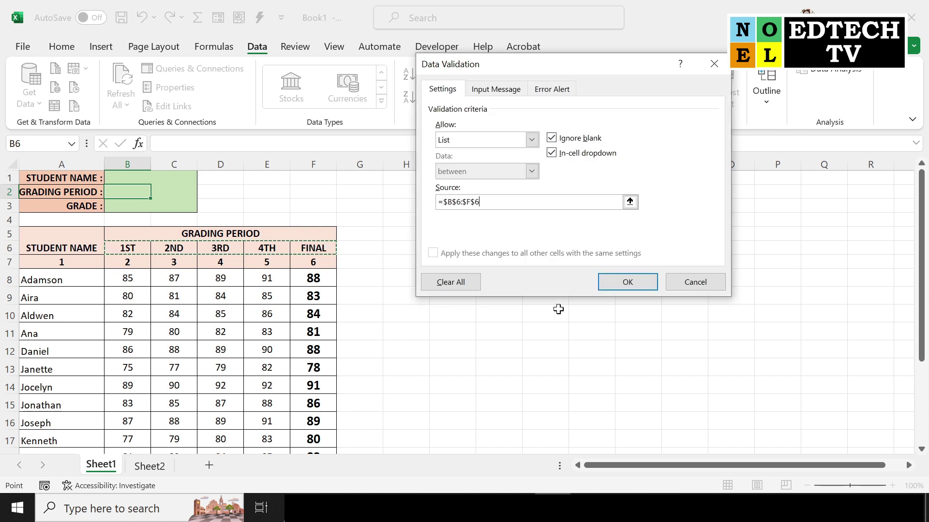
pyautogui.click(627, 282)
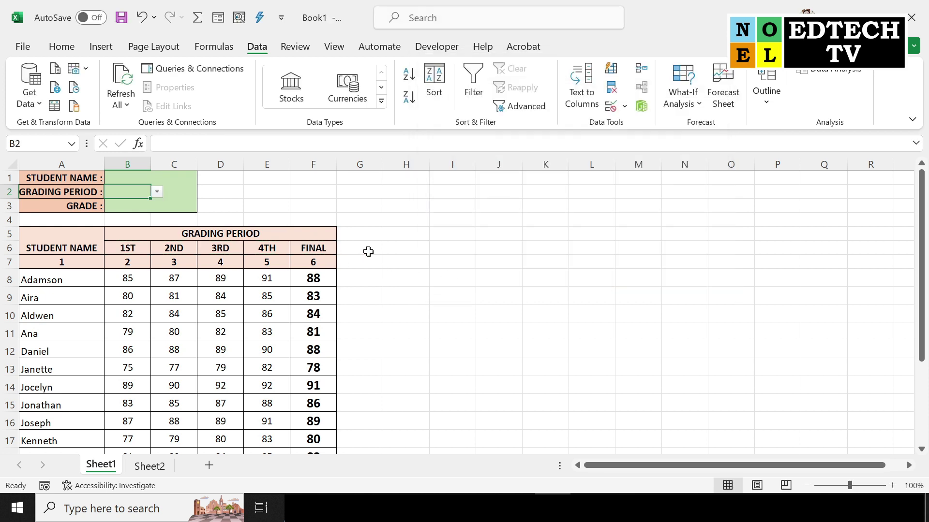
pyautogui.click(145, 178)
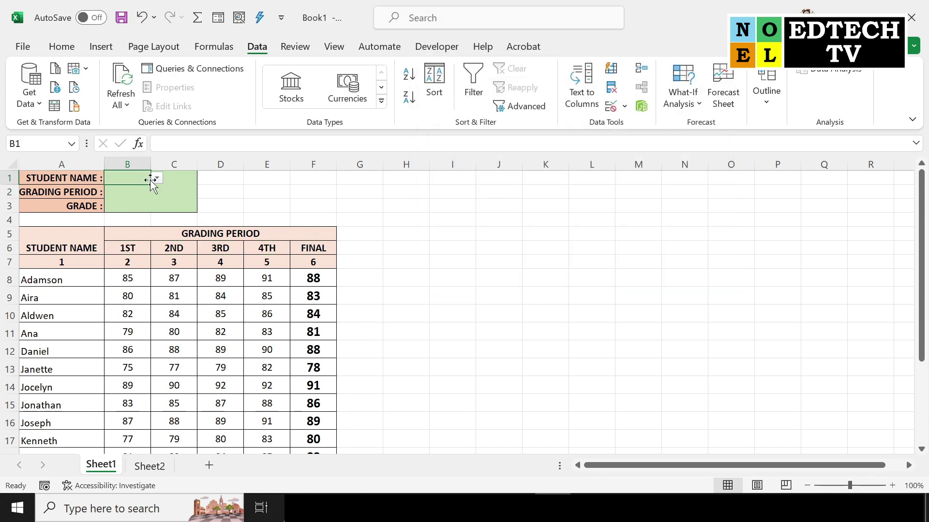
# Step: Pick Ana from B1's dropdown and FINAL from B2's grading period dropdown
pyautogui.click(157, 179)
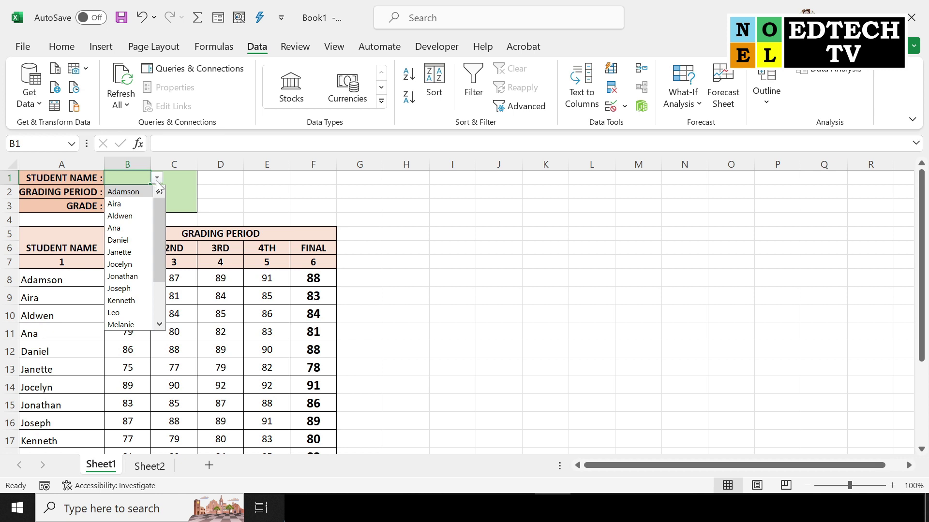
pyautogui.click(116, 228)
pyautogui.click(126, 193)
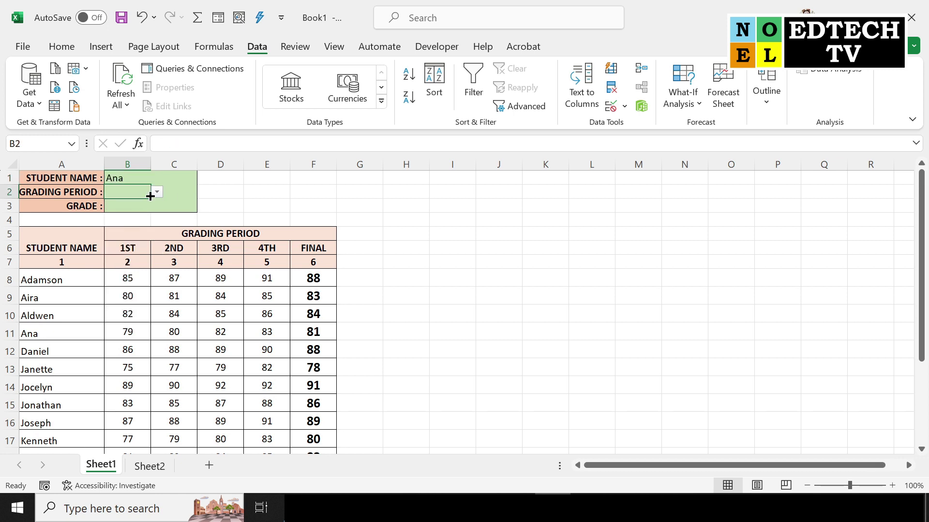
pyautogui.click(156, 193)
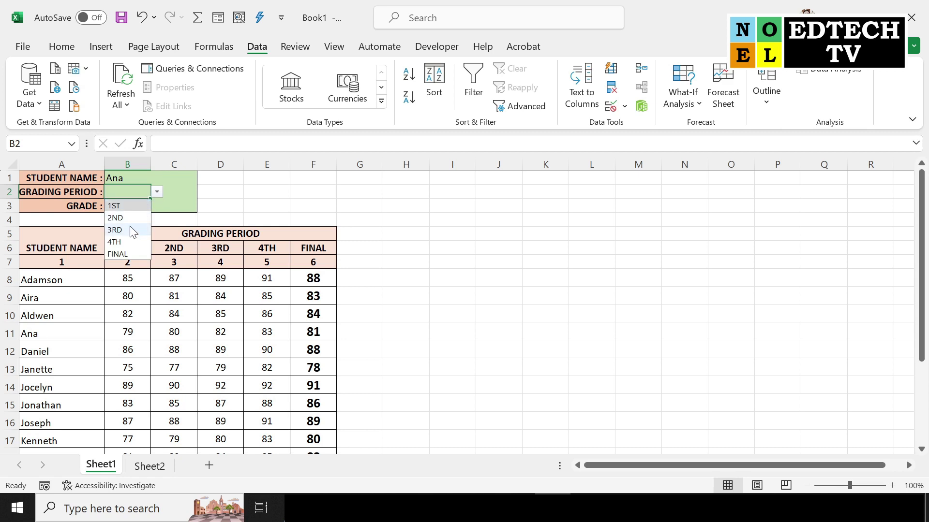
pyautogui.click(128, 253)
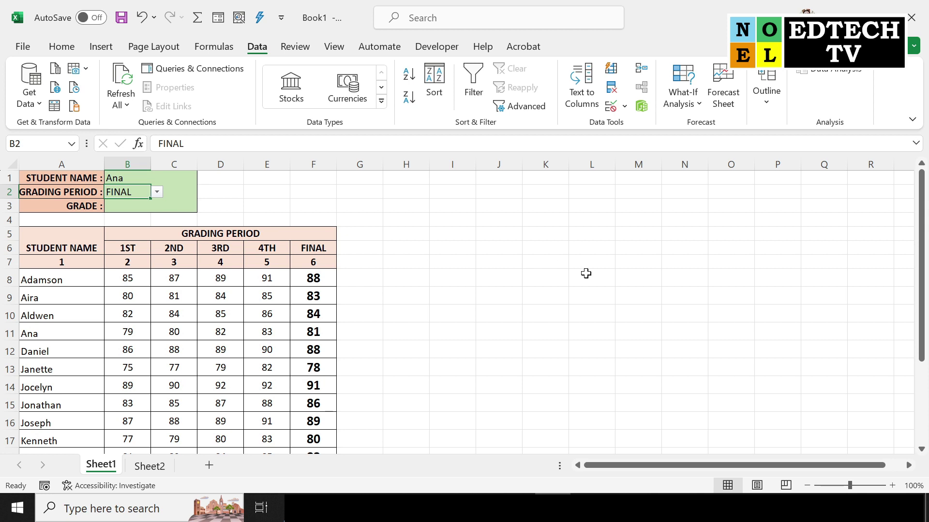
pyautogui.click(128, 208)
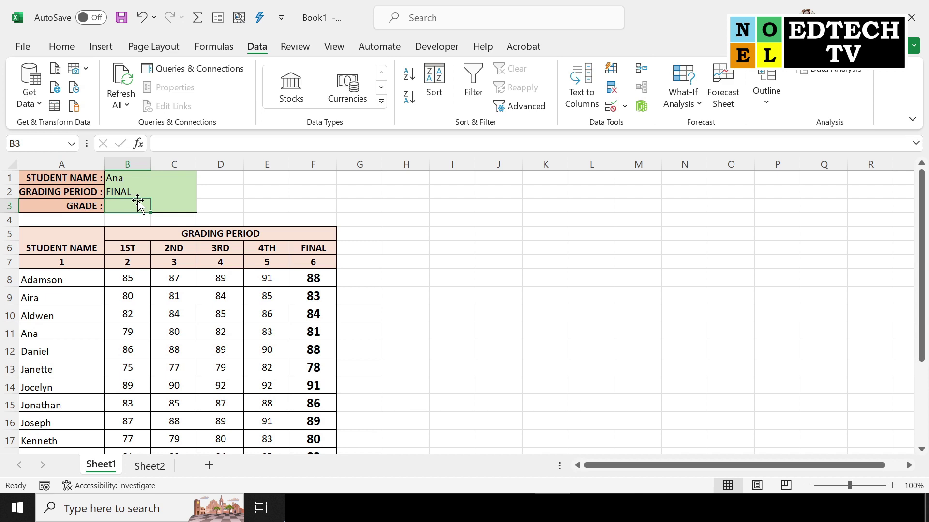
pyautogui.click(129, 192)
pyautogui.click(157, 192)
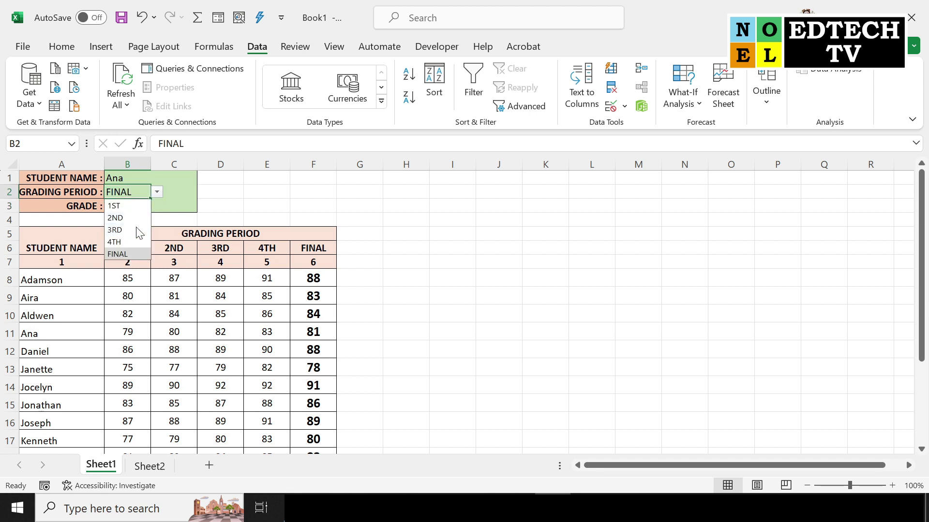
pyautogui.click(304, 206)
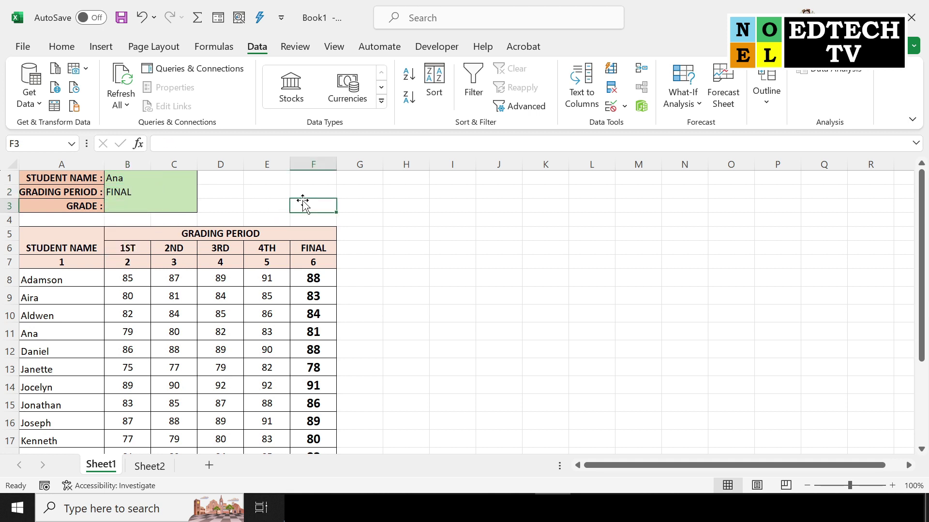
pyautogui.click(127, 205)
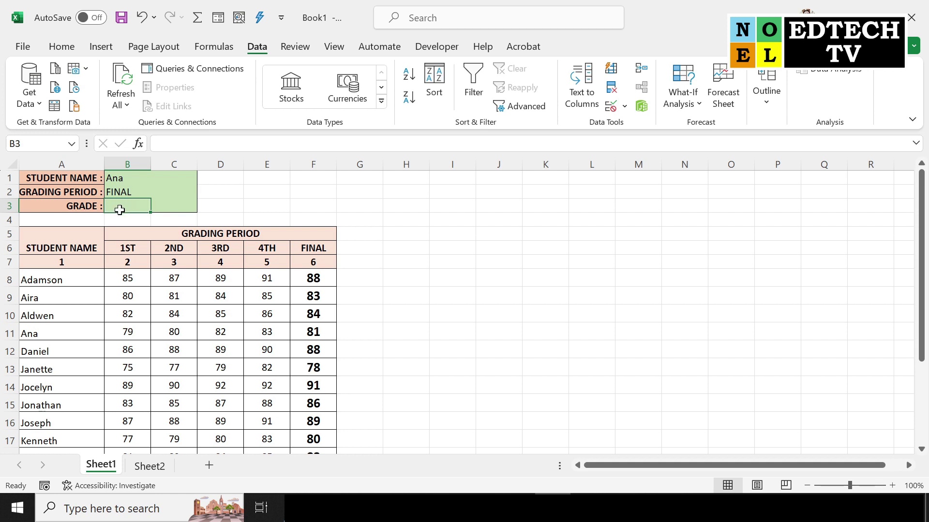
pyautogui.click(118, 178)
pyautogui.click(119, 191)
pyautogui.click(119, 178)
pyautogui.click(124, 191)
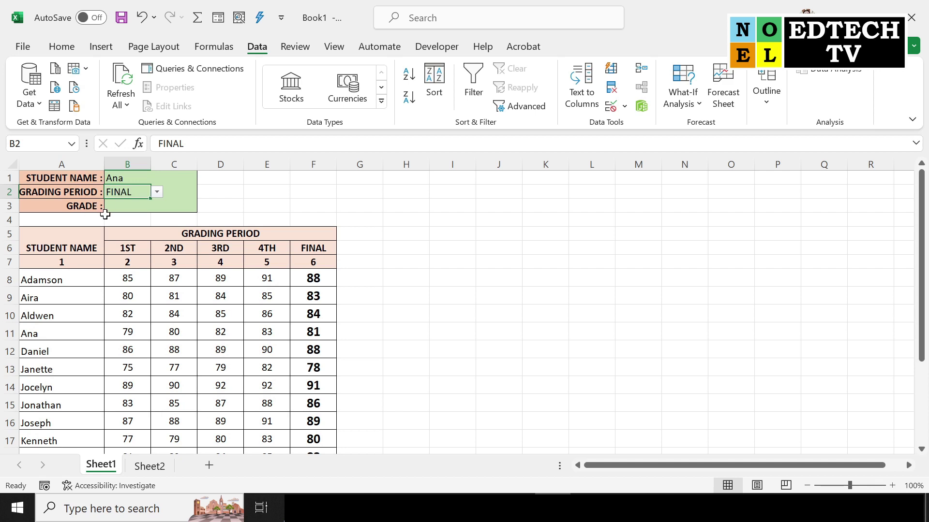
pyautogui.click(129, 208)
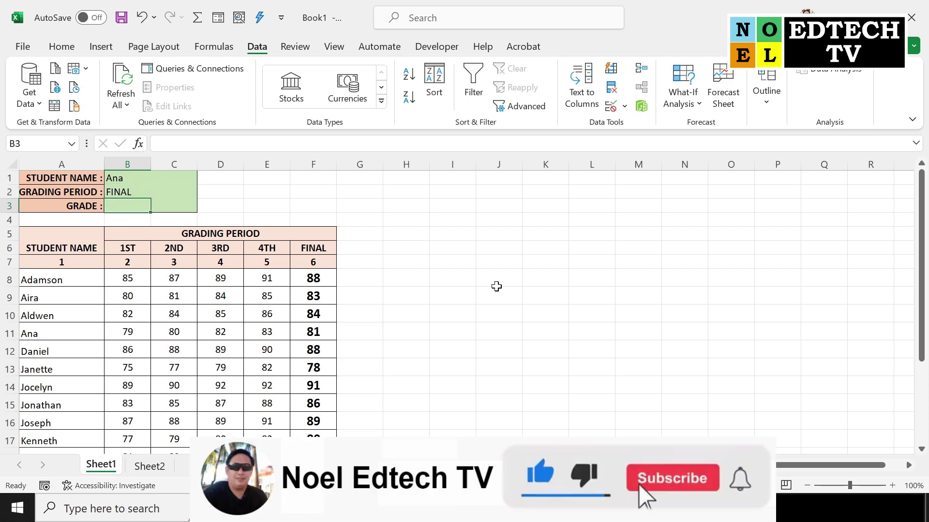
pyautogui.click(497, 286)
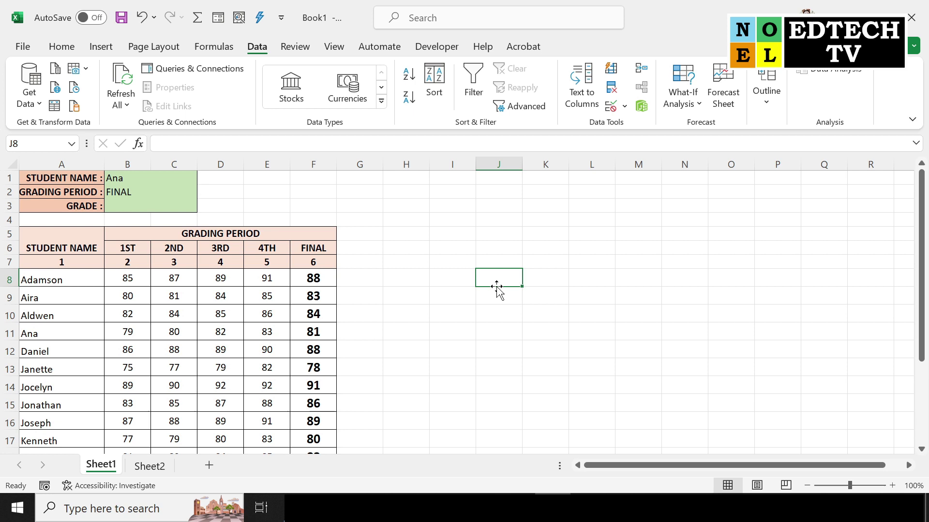
# Step: Enter the labels VLOOKUP in J8 and HLOOKUP in J10
pyautogui.write('VLOOKUIP')
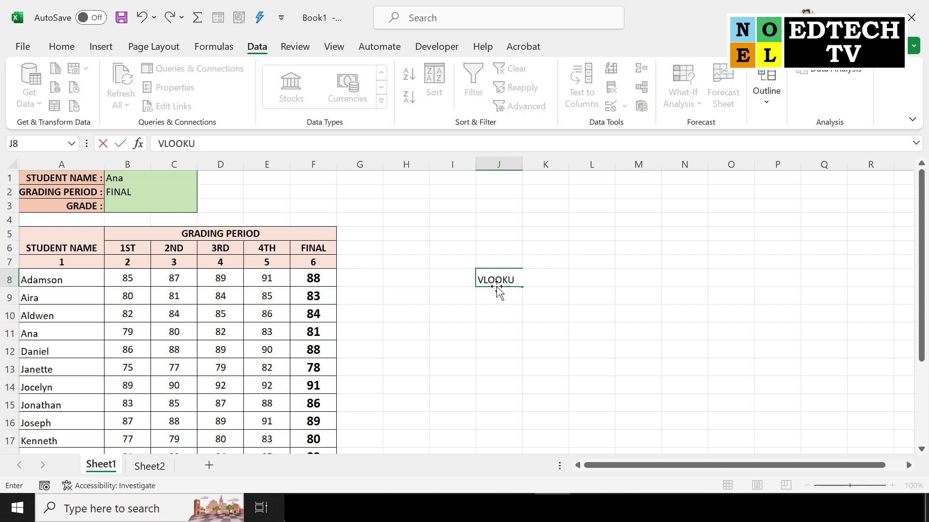
pyautogui.press('Return')
pyautogui.press('Up')
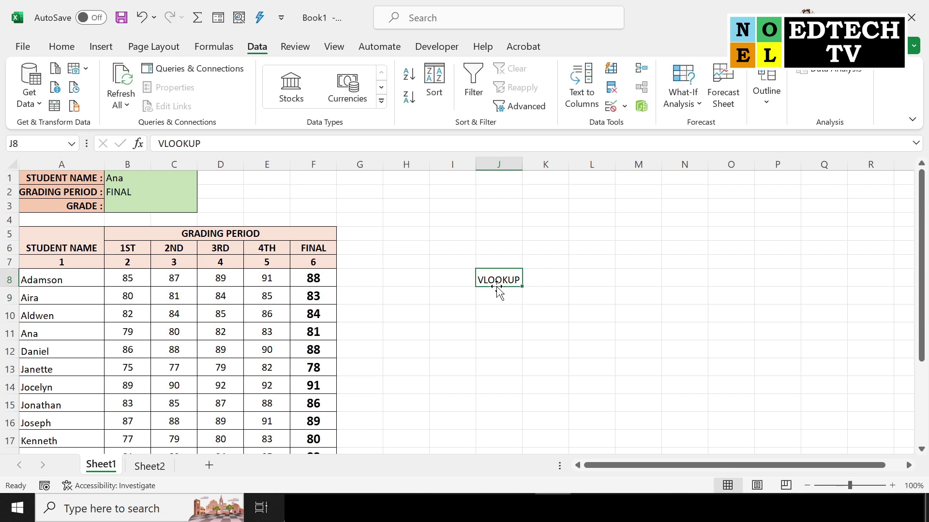
pyautogui.press('Right')
pyautogui.press('Down')
pyautogui.press('Left')
pyautogui.press('Down')
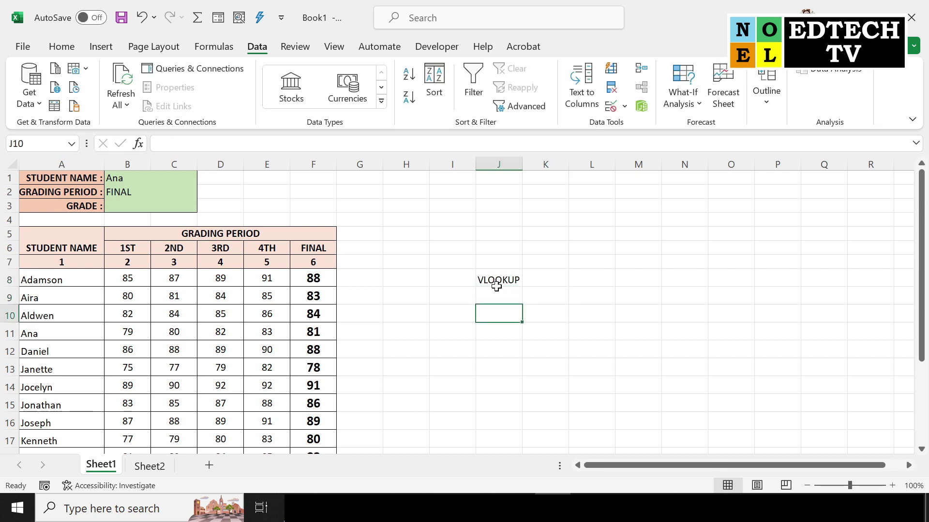
pyautogui.write('HLOOKUP')
pyautogui.press('Return')
# Step: Add the heading REVIEW FUNCTION COMMAND in J6 and make it bold
pyautogui.press('Up')
pyautogui.press('Right')
pyautogui.press('Up')
pyautogui.press('Up')
pyautogui.press('Up')
pyautogui.press('Up')
pyautogui.press('Left')
pyautogui.write('REVIEW ')
pyautogui.write('COMM')
pyautogui.press('BackSpace')
pyautogui.press('BackSpace')
pyautogui.press('BackSpace')
pyautogui.write('FUNCTION COMMAND')
pyautogui.press('Return')
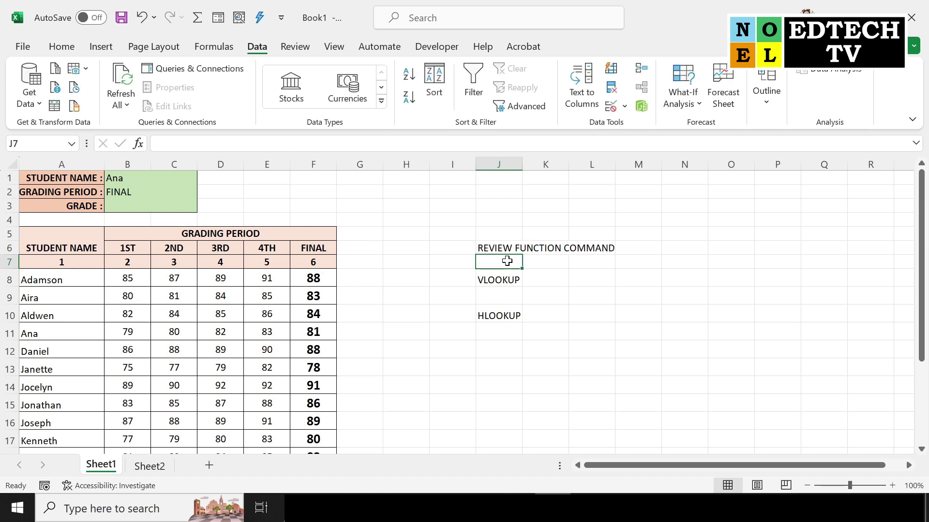
pyautogui.click(506, 248)
pyautogui.click(62, 46)
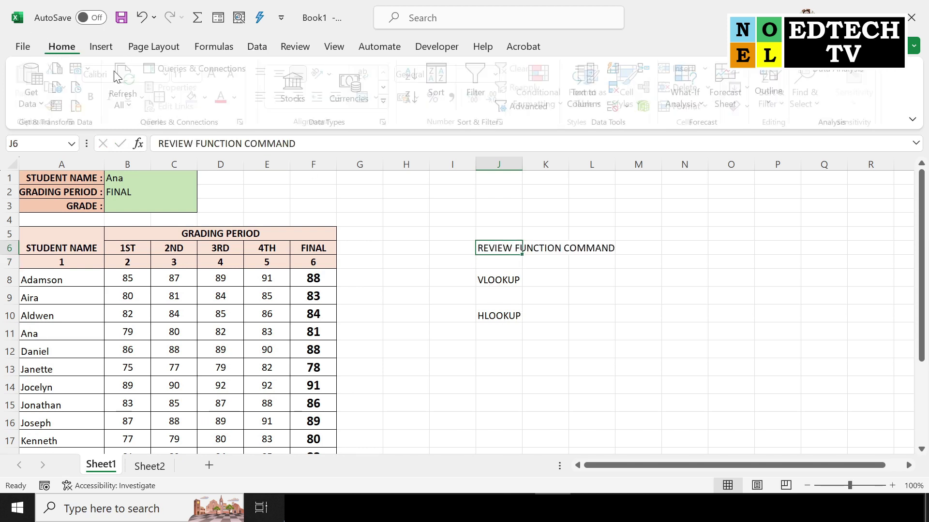
pyautogui.click(95, 97)
pyautogui.click(545, 285)
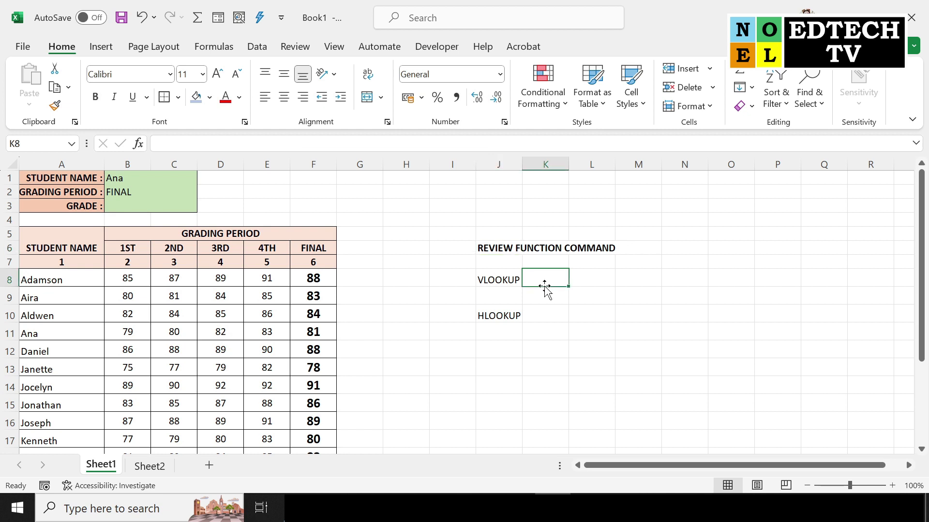
# Step: Enter =VLOOKUP(B1,A5:F24,6,FALSE) in L8 to fetch the chosen student's final grade
pyautogui.press('Right')
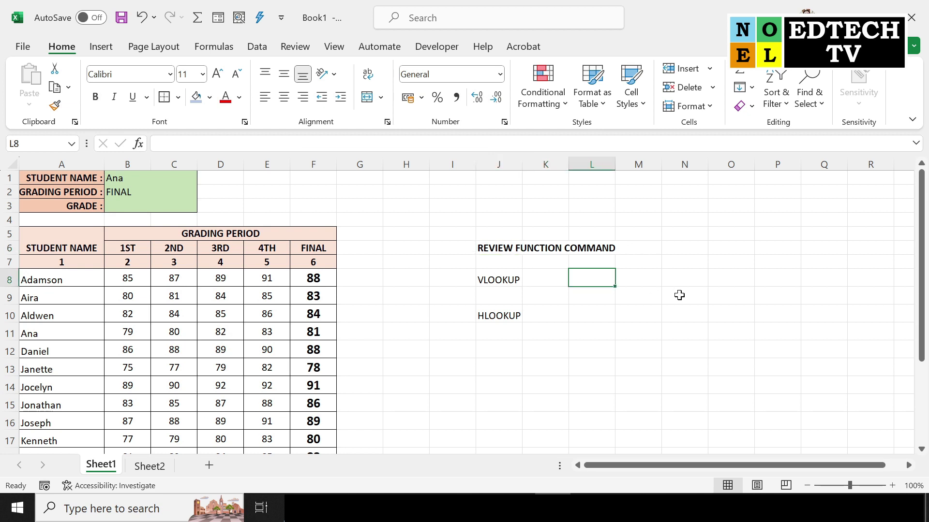
pyautogui.scroll(-1, 679, 295)
pyautogui.write('=V')
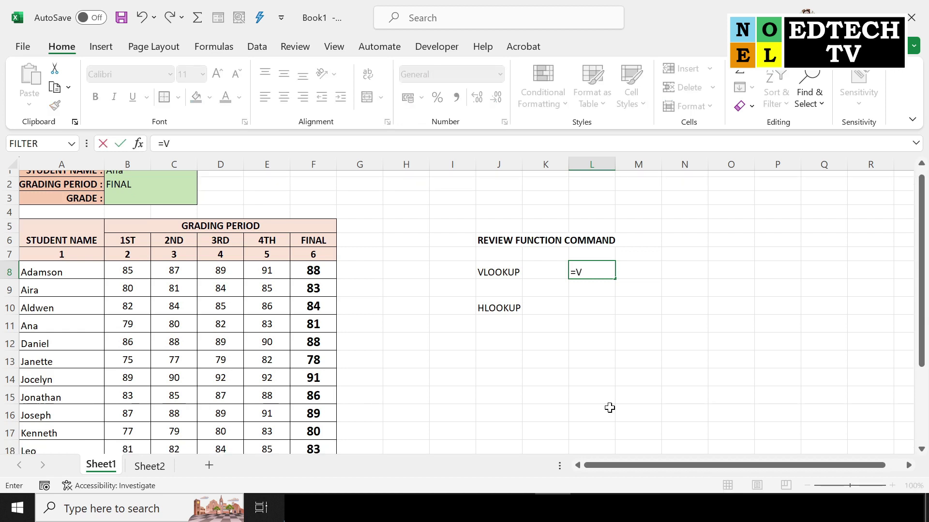
pyautogui.write('LOOKUP')
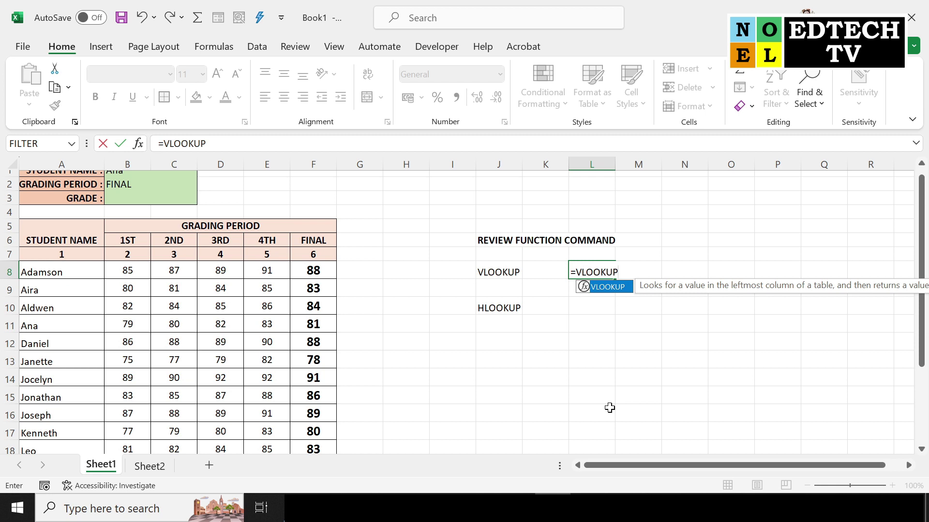
pyautogui.write('(')
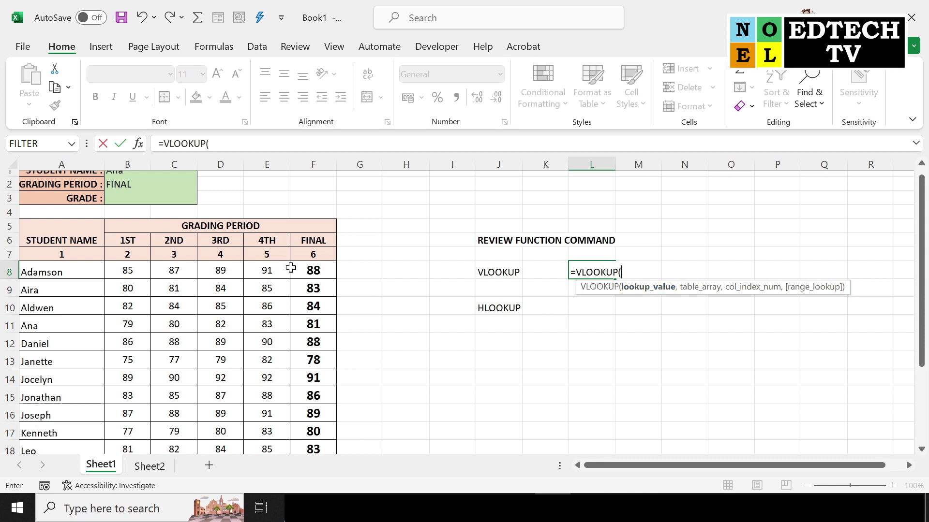
pyautogui.scroll(1, 290, 267)
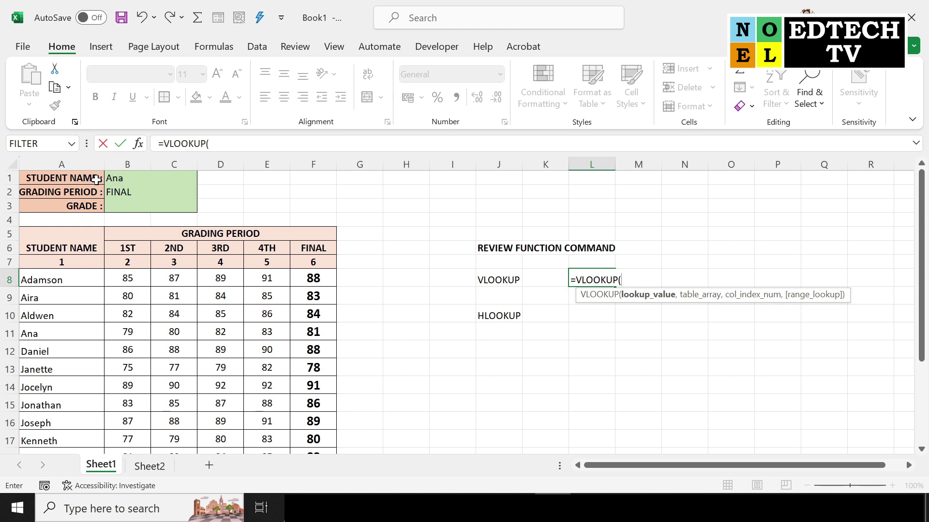
pyautogui.click(121, 178)
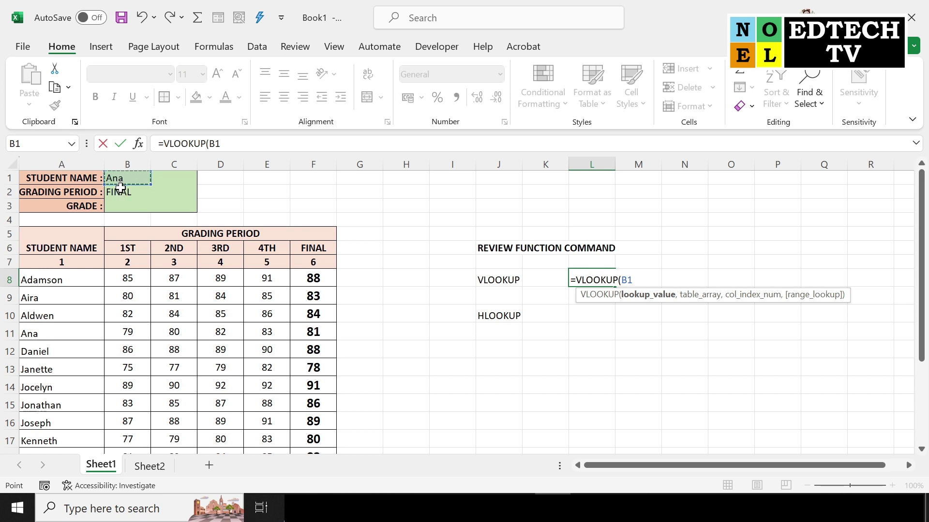
pyautogui.write(',')
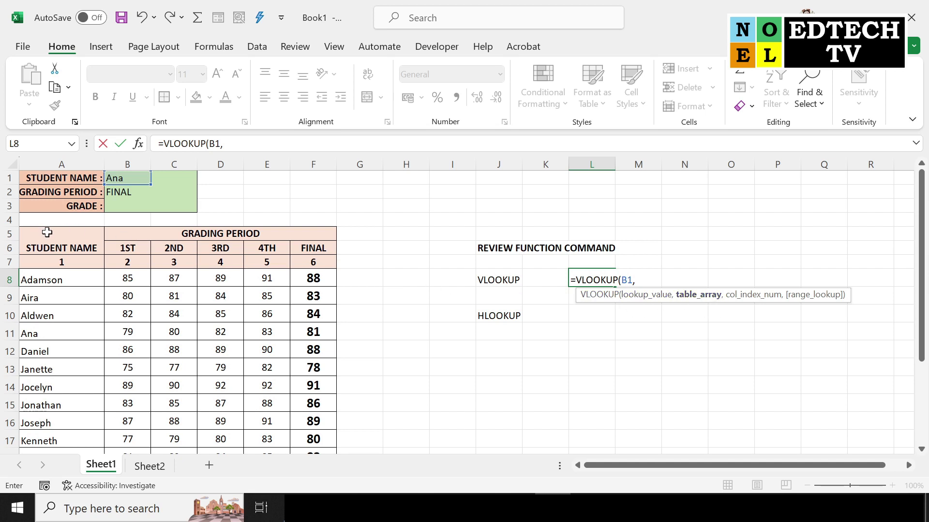
pyautogui.moveTo(43, 236)
pyautogui.mouseDown()
pyautogui.moveTo(283, 428)
pyautogui.moveTo(282, 479)
pyautogui.mouseUp()
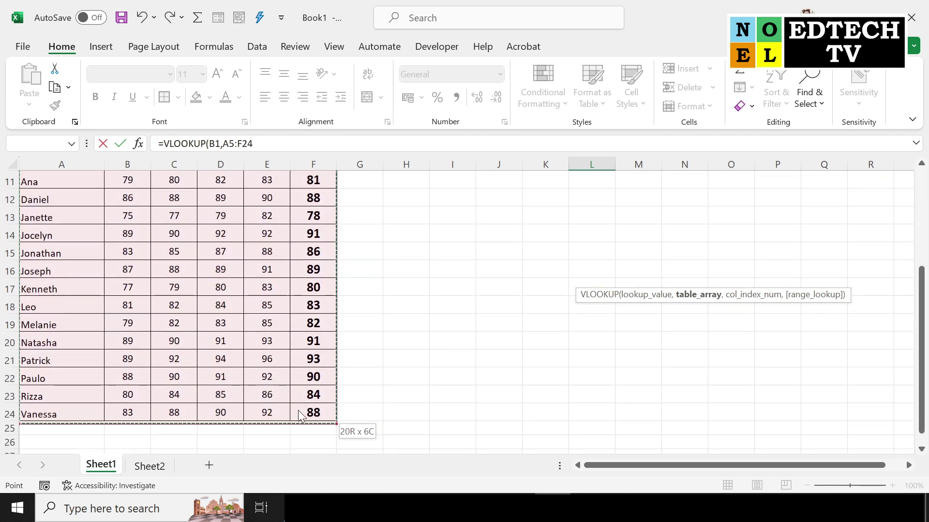
pyautogui.moveTo(282, 475); pyautogui.dragTo(312, 413)
pyautogui.write(',')
pyautogui.scroll(3, 751, 287)
pyautogui.scroll(1, 750, 284)
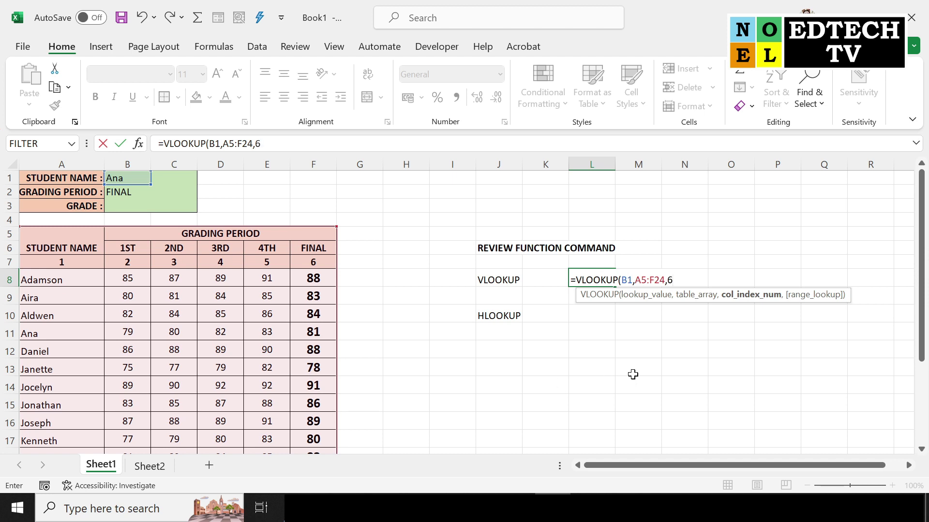
pyautogui.write(',')
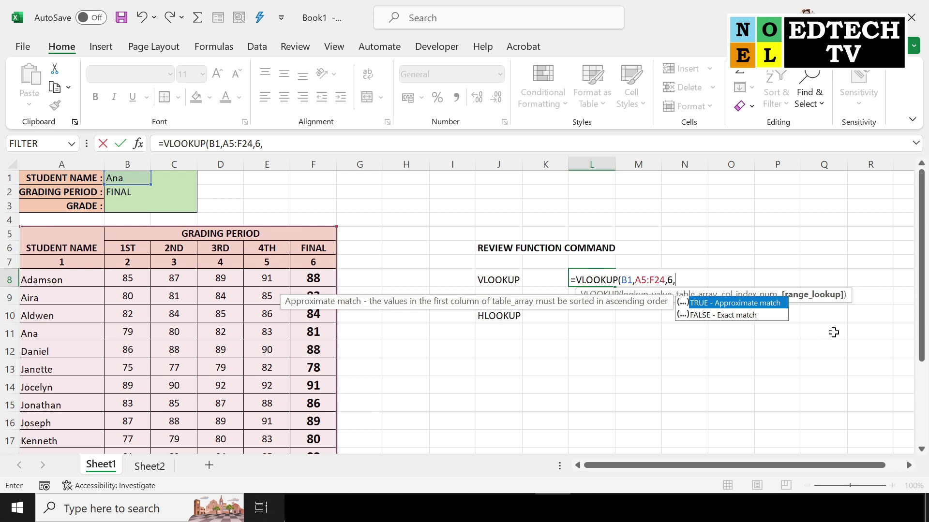
pyautogui.write('FALSE')
pyautogui.write(')')
pyautogui.press('Return')
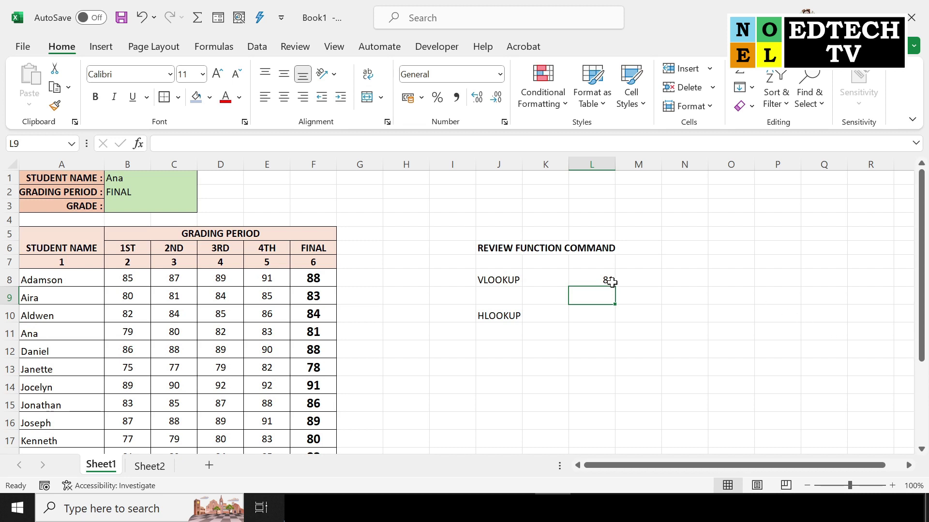
# Step: Check L8's result of 81 against Ana's FINAL score in F11
pyautogui.click(610, 280)
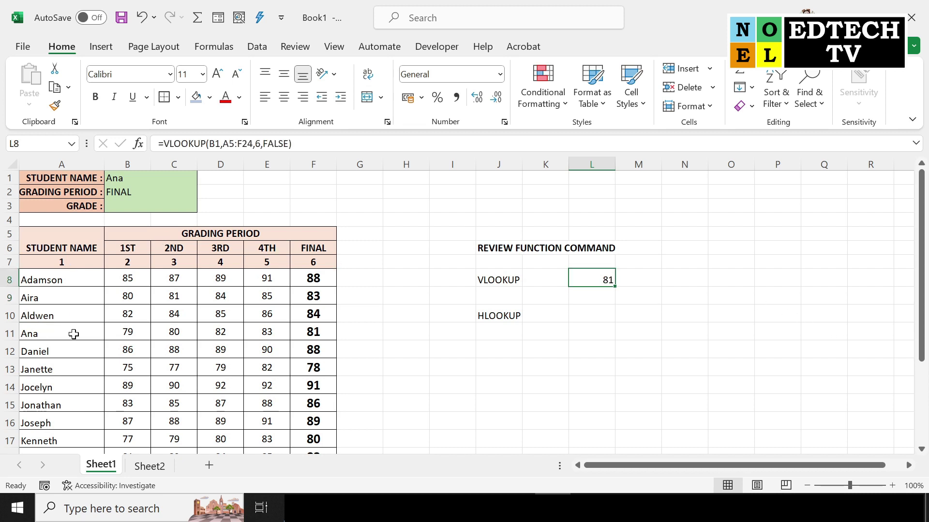
pyautogui.moveTo(74, 335); pyautogui.dragTo(325, 332)
pyautogui.click(323, 333)
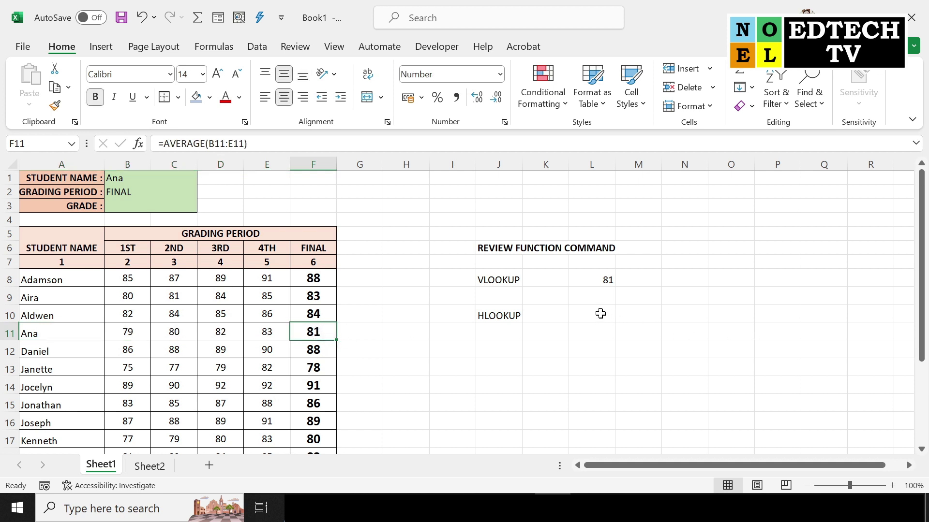
pyautogui.click(592, 314)
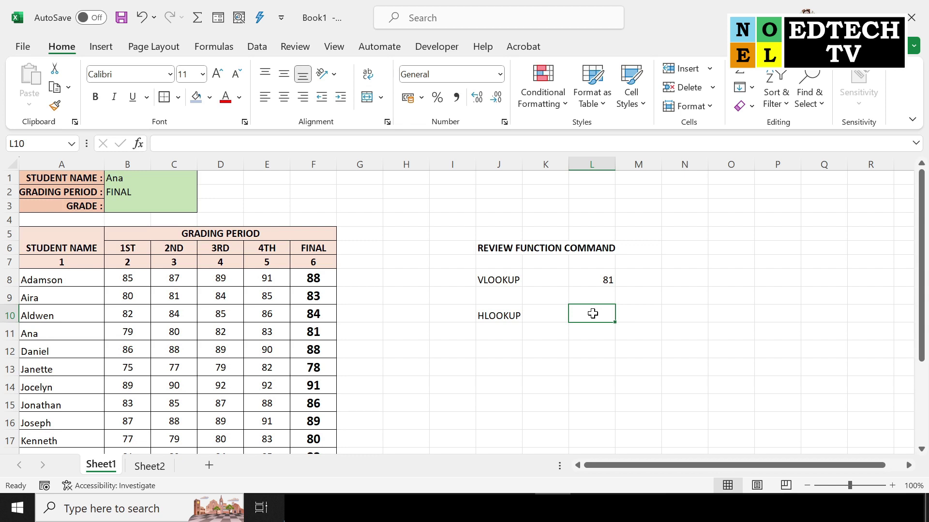
# Step: Enter =HLOOKUP(B2,A6:F7,2,FALSE) in L10 to look up the chosen grading period
pyautogui.write('=')
pyautogui.write('HLLO')
pyautogui.press('BackSpace')
pyautogui.press('BackSpace')
pyautogui.write('OOKUP')
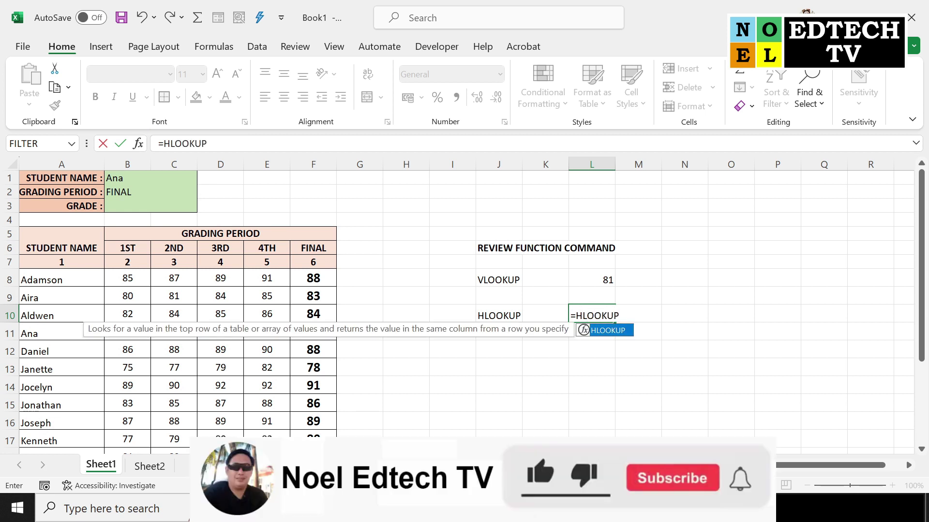
pyautogui.write('(')
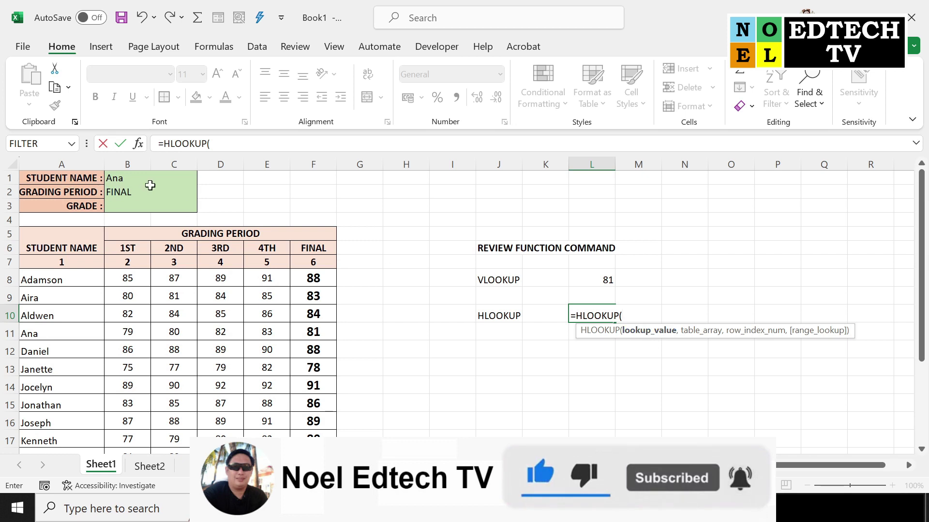
pyautogui.click(115, 198)
pyautogui.click(116, 193)
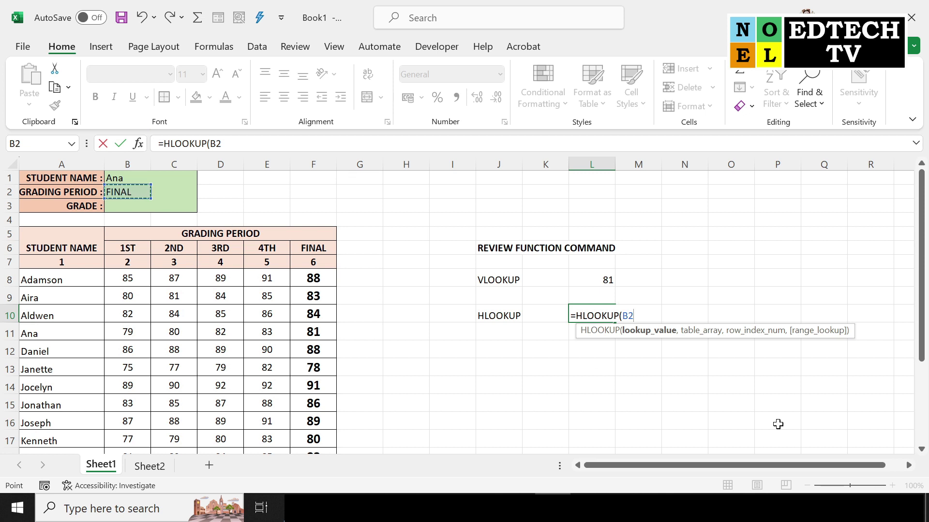
pyautogui.write(',')
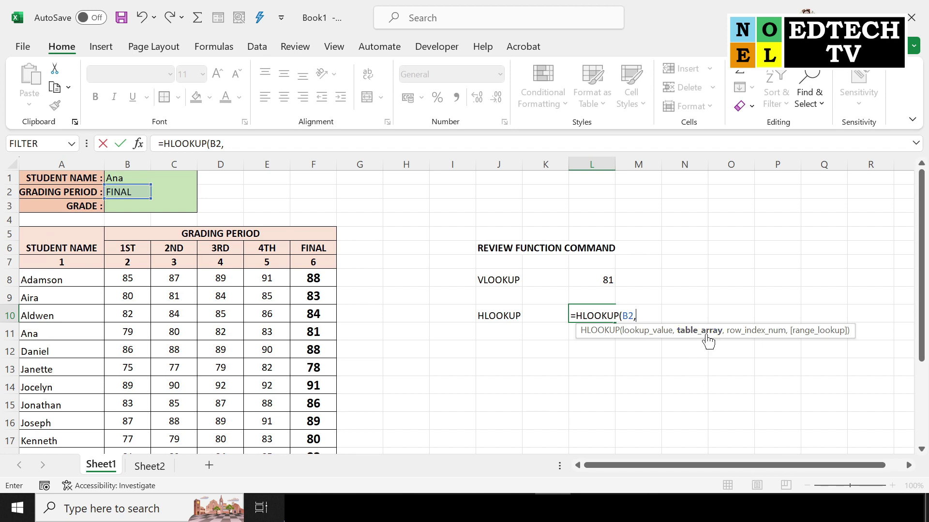
pyautogui.moveTo(64, 247)
pyautogui.mouseDown()
pyautogui.moveTo(296, 254)
pyautogui.moveTo(314, 264)
pyautogui.mouseUp()
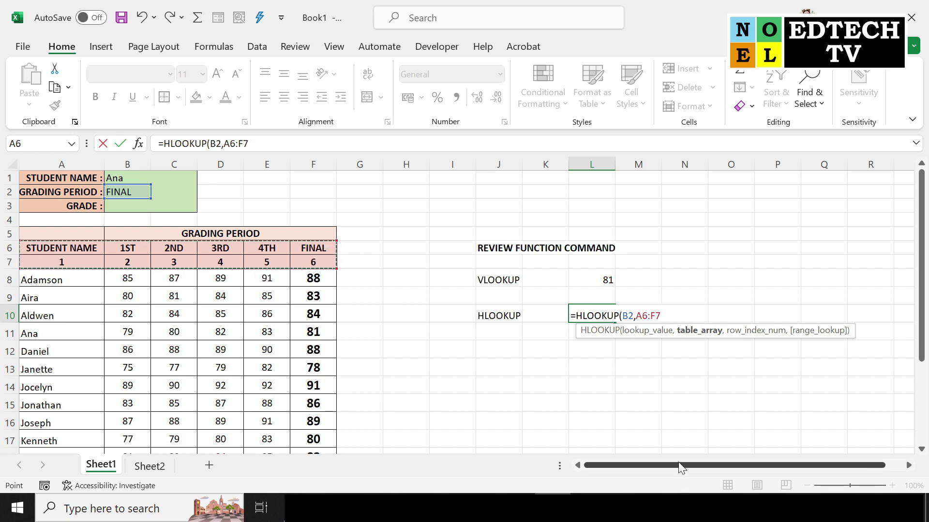
pyautogui.write(',')
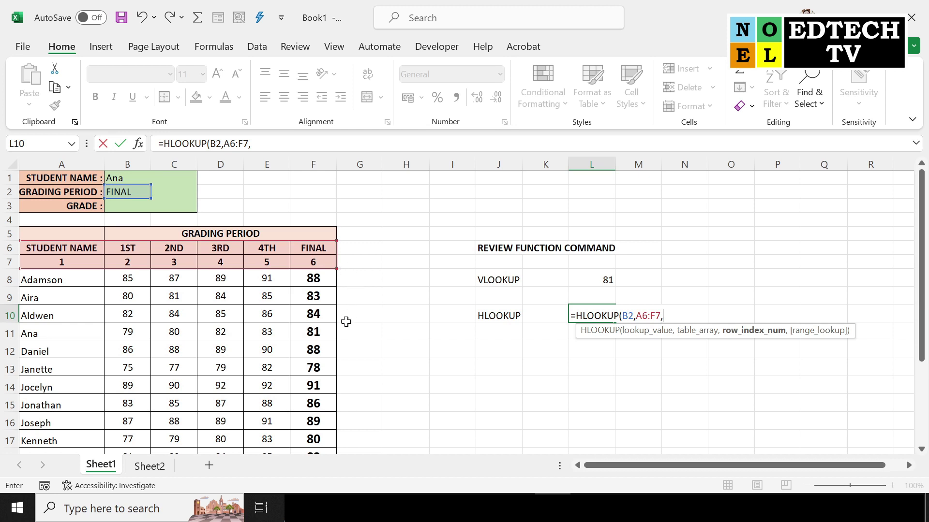
pyautogui.write('2')
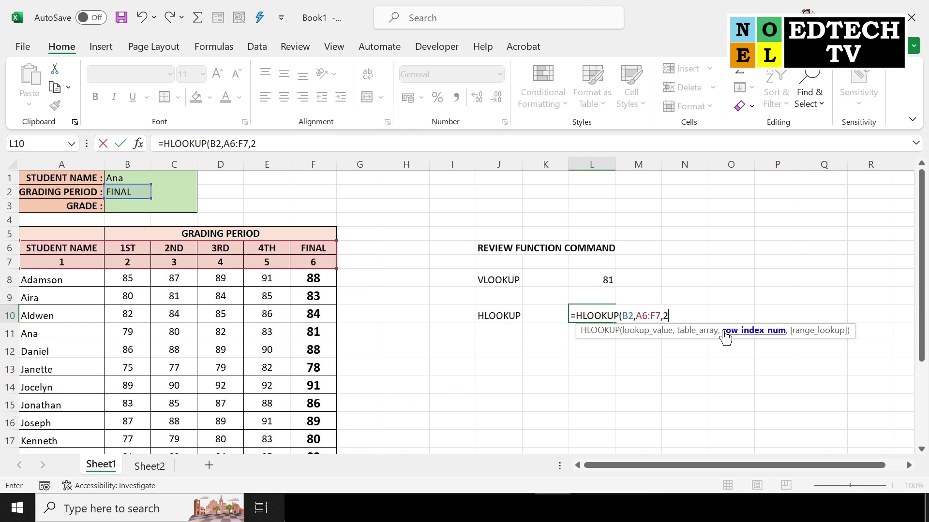
pyautogui.write(',')
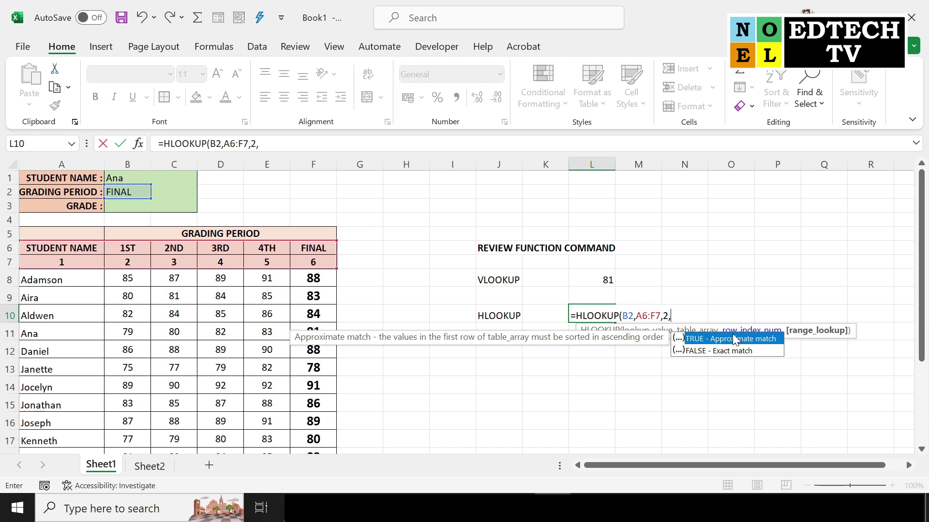
pyautogui.write('FALSE)')
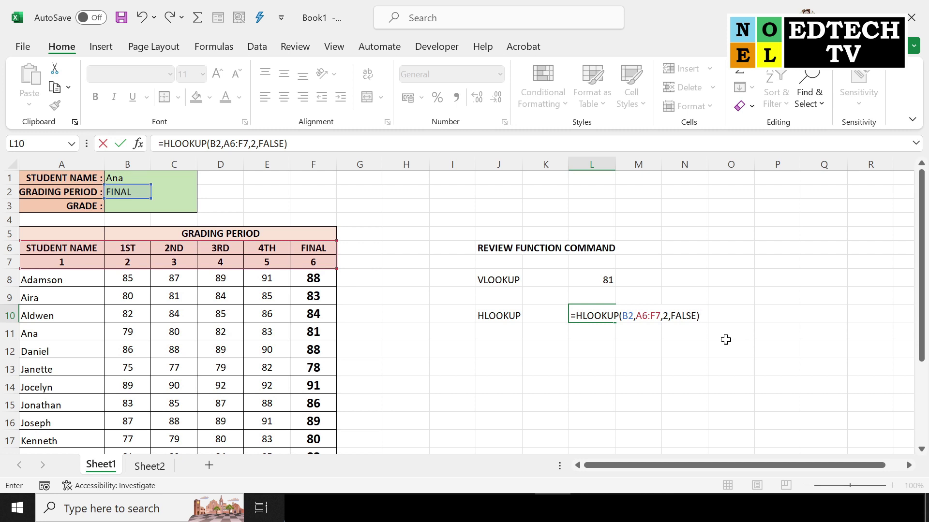
pyautogui.press('Return')
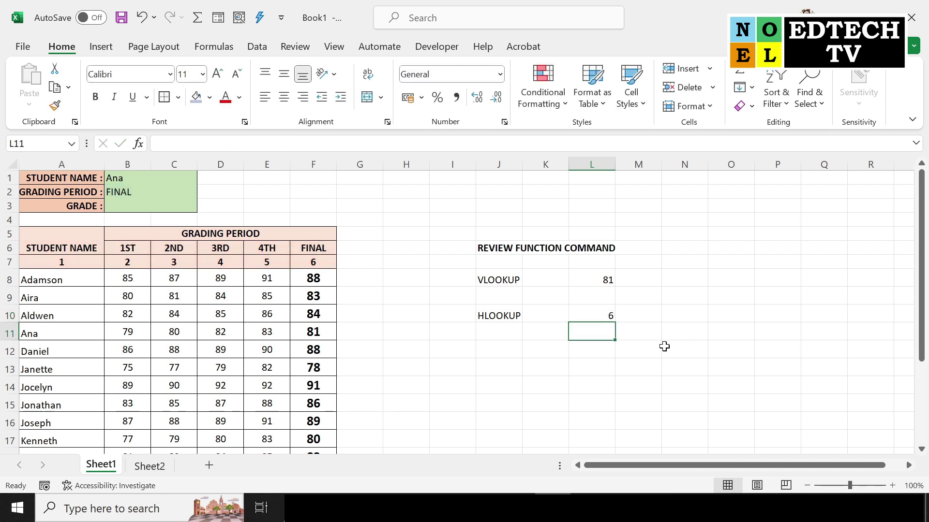
# Step: Change the HLOOKUP row index in L10 from 2 to 1
pyautogui.click(323, 261)
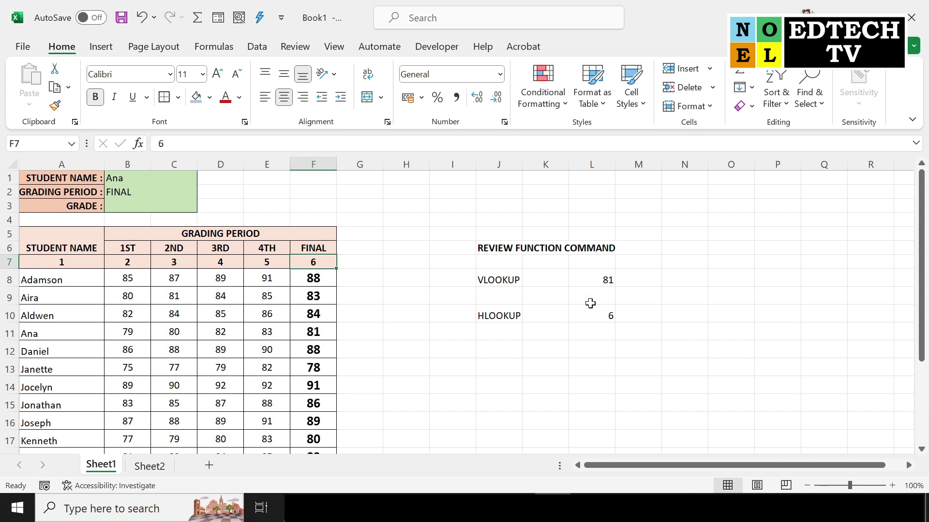
pyautogui.click(599, 317)
pyautogui.press('F2')
pyautogui.press('Left')
pyautogui.press('Left')
pyautogui.press('Left')
pyautogui.hotkey('shift', 'Left')
pyautogui.write('1')
pyautogui.press('Return')
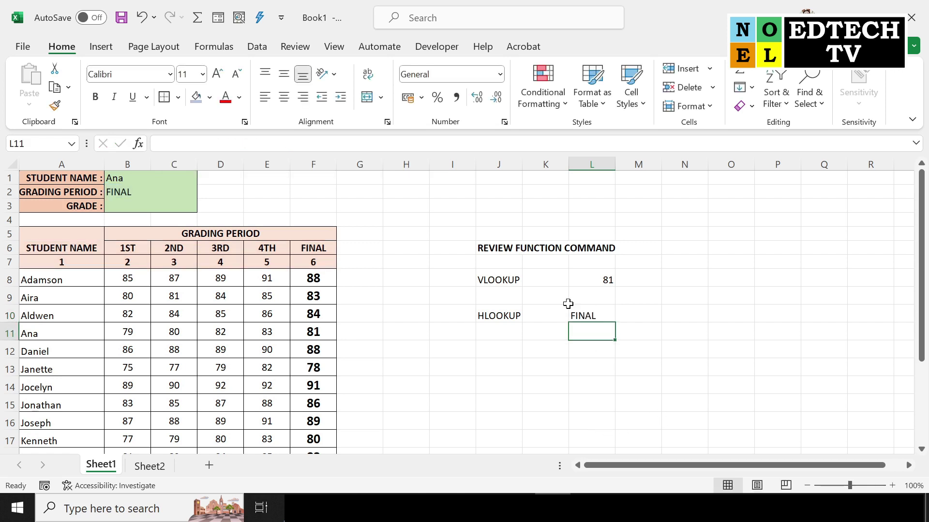
# Step: Compare L10's FINAL result with the F6 header, then select the GRADE cell B3
pyautogui.click(584, 316)
pyautogui.click(314, 249)
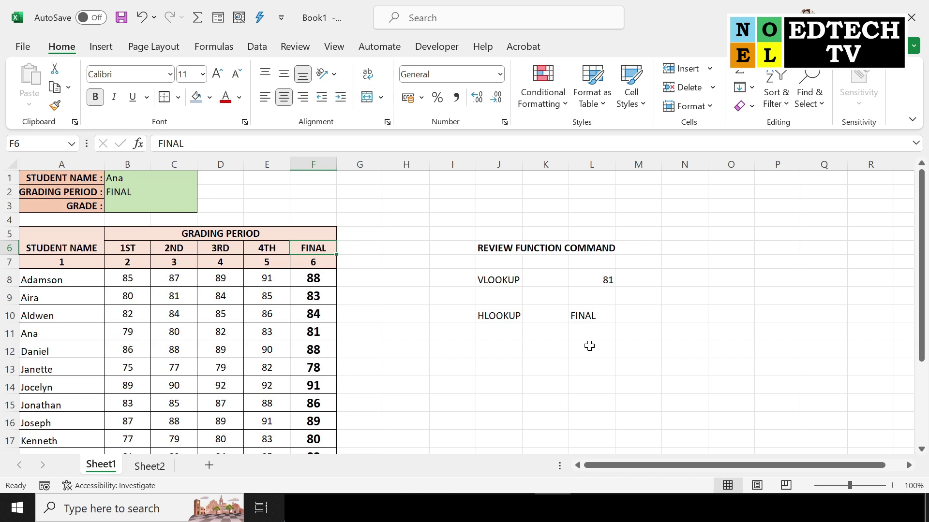
pyautogui.click(162, 207)
pyautogui.click(126, 205)
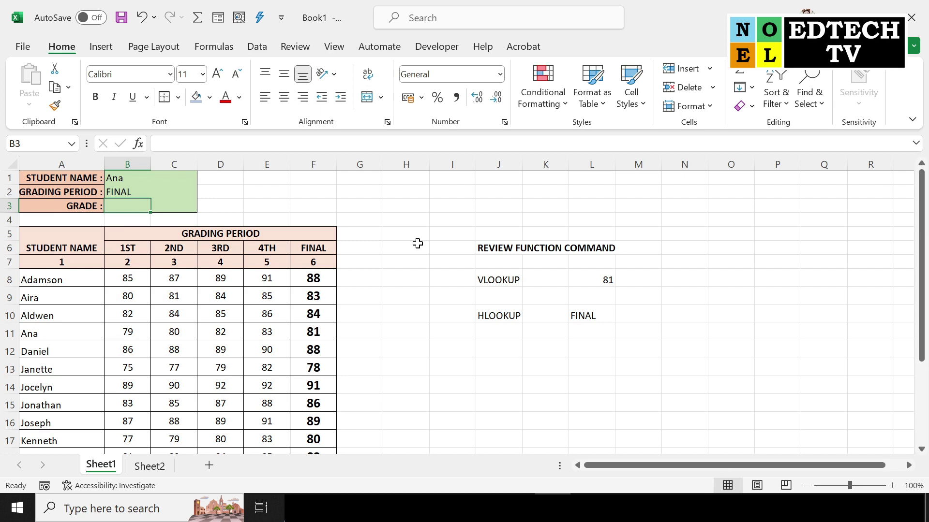
# Step: Begin B3 with =VLOOKUP(B1,A5:F24, followed by a nested HLOOKUP( as the column index
pyautogui.write('=VLOOKUP(')
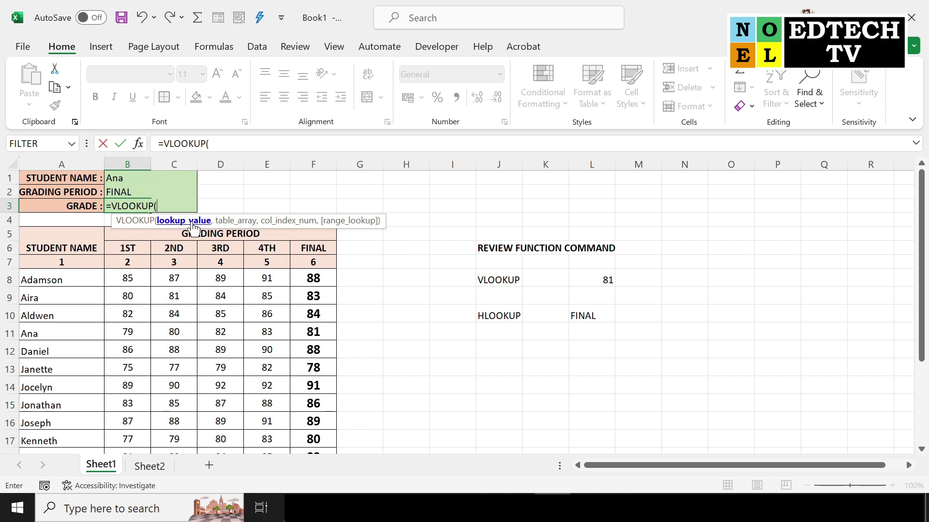
pyautogui.click(114, 177)
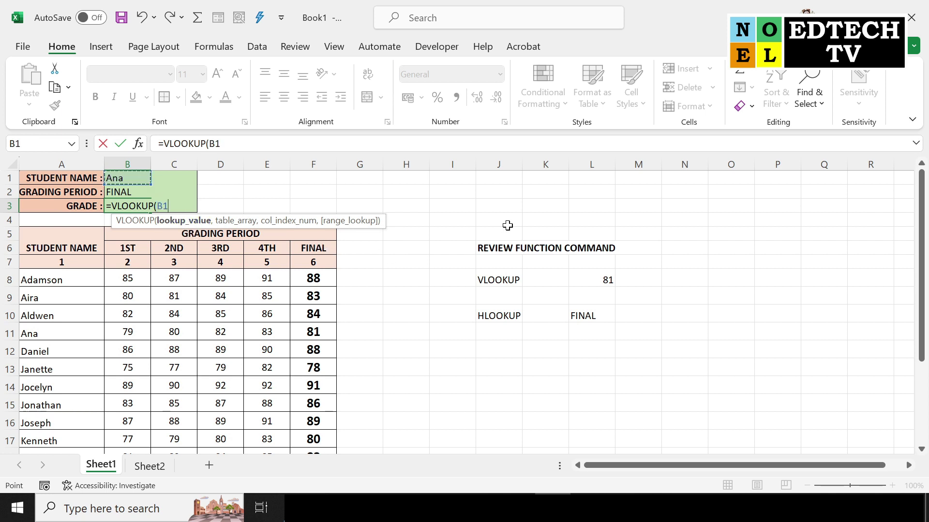
pyautogui.write(',')
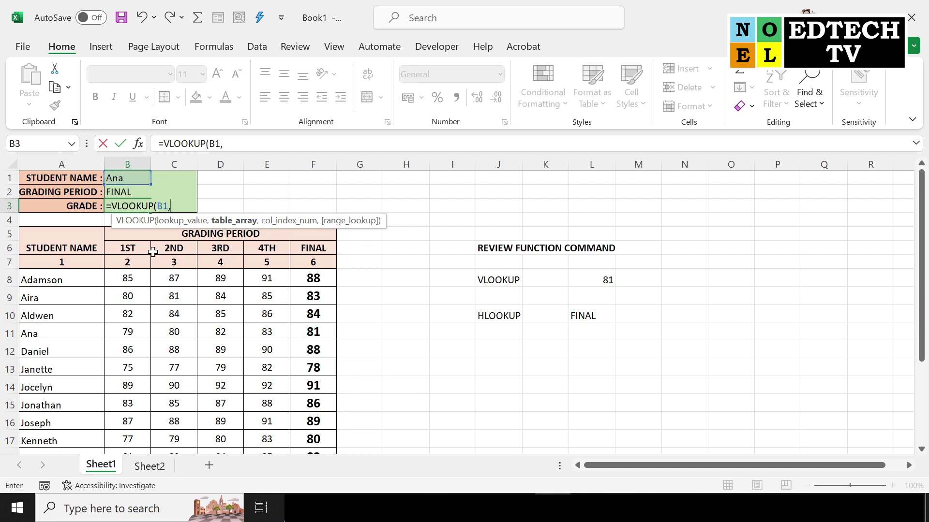
pyautogui.moveTo(60, 228); pyautogui.dragTo(296, 474)
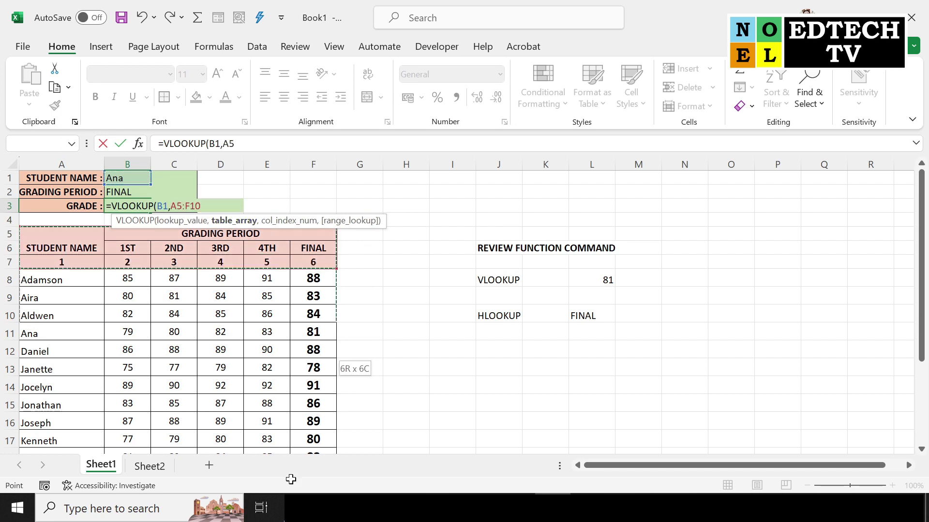
pyautogui.moveTo(296, 473); pyautogui.dragTo(296, 432)
pyautogui.write(',')
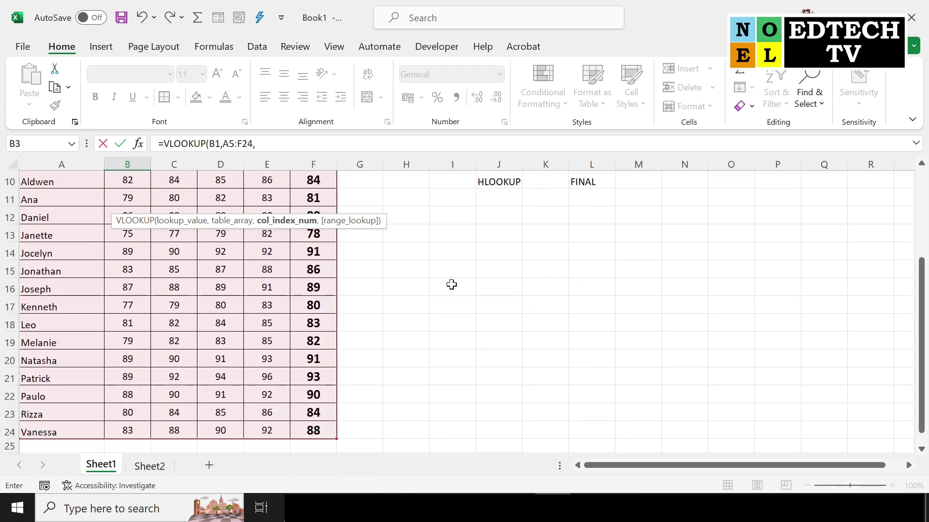
pyautogui.scroll(3, 439, 291)
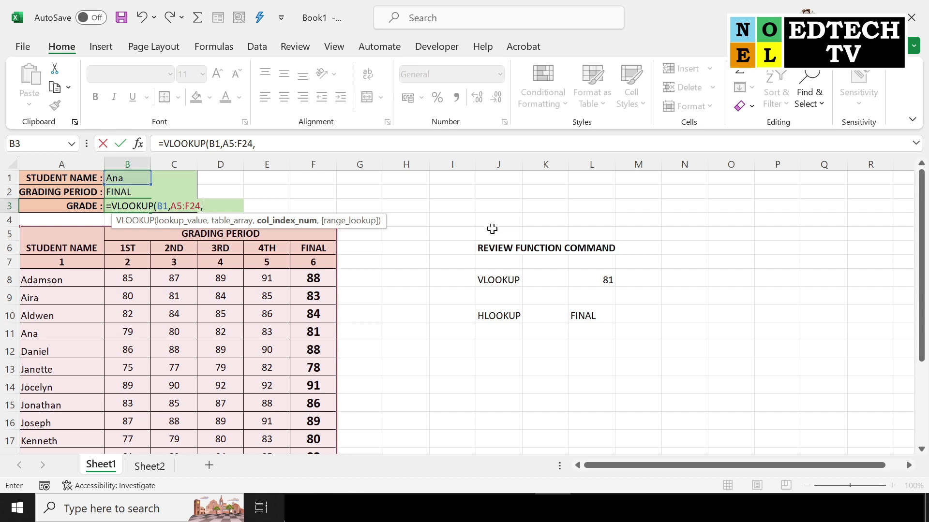
pyautogui.write('HL')
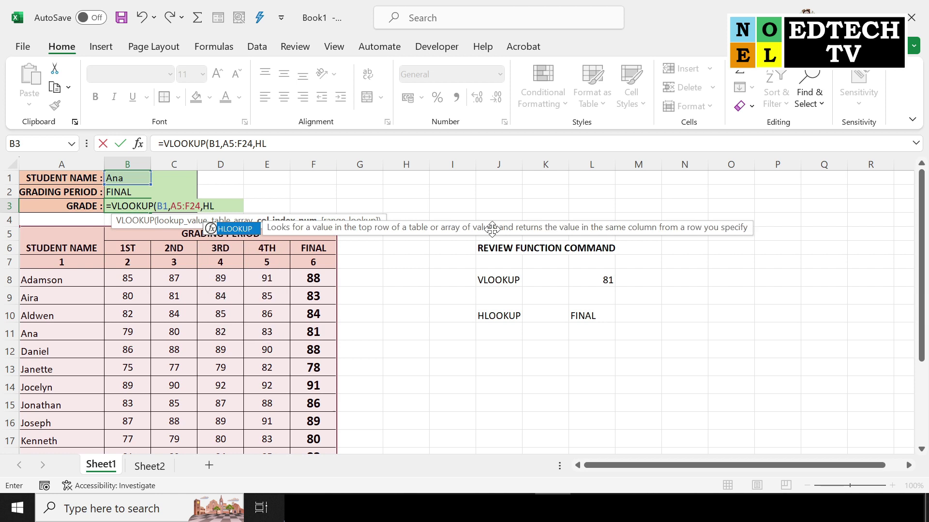
pyautogui.write('OOKUP')
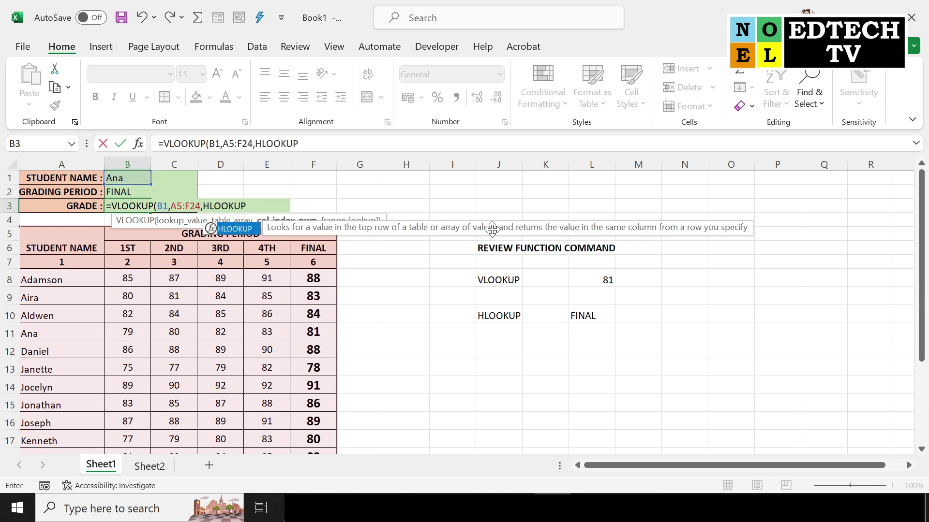
pyautogui.write('(')
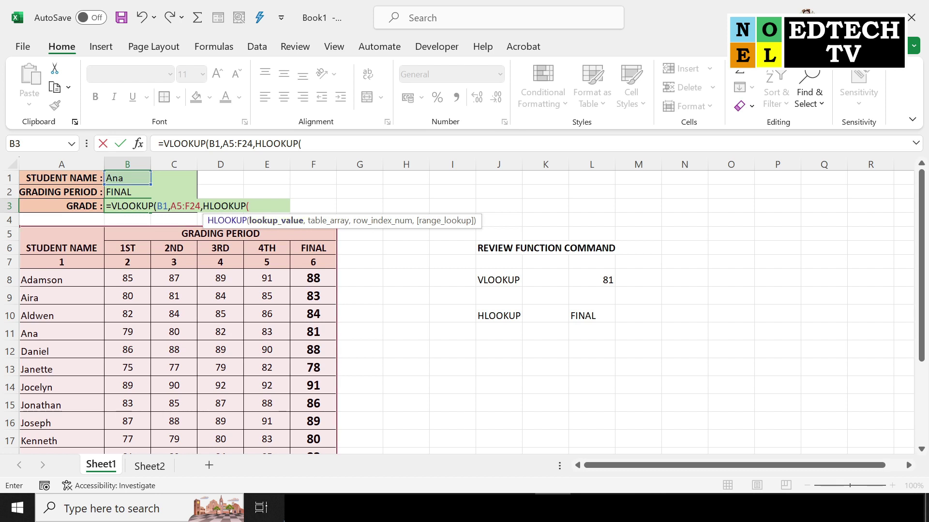
# Step: Complete and commit B3's formula =VLOOKUP(B1,A5:F24,HLOOKUP(B2,A6:F7,2,FALSE),FALSE), giving 81 for Ana
pyautogui.click(124, 194)
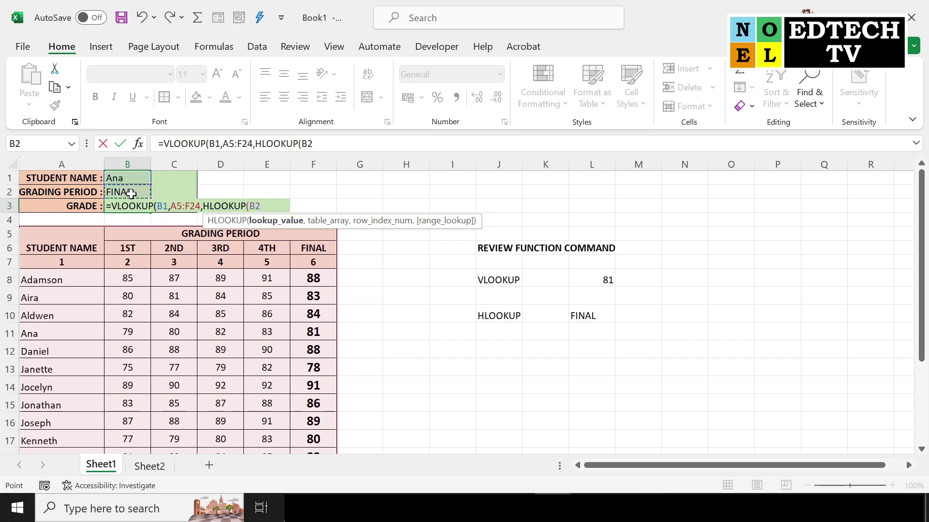
pyautogui.write(',')
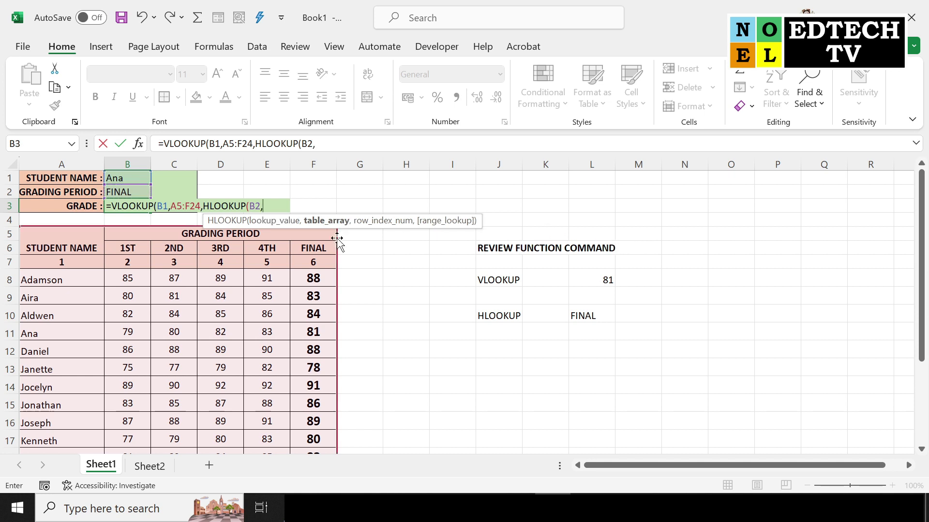
pyautogui.moveTo(53, 245); pyautogui.dragTo(309, 260)
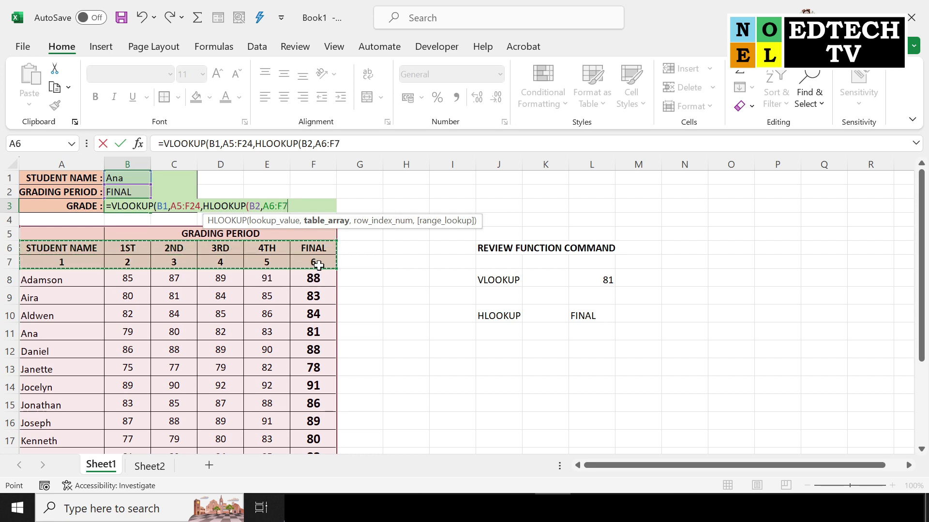
pyautogui.write(',')
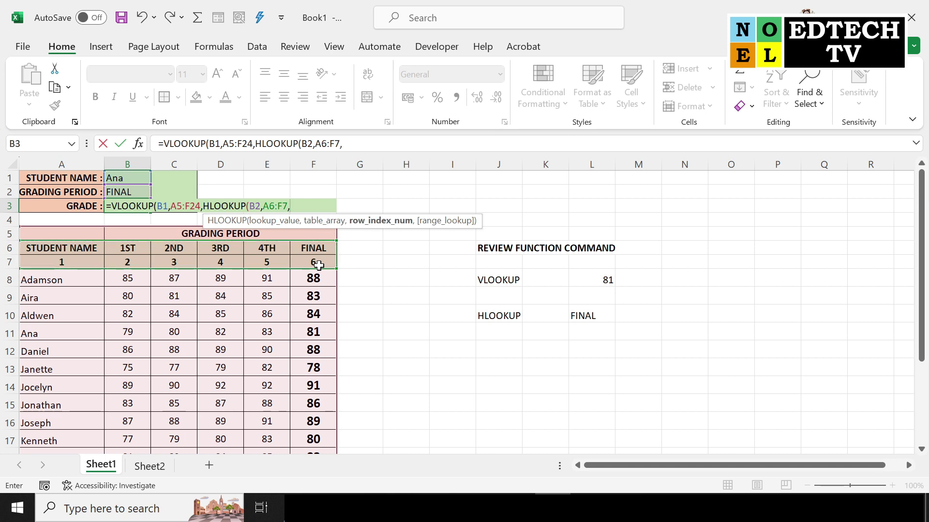
pyautogui.write('2')
pyautogui.write(',')
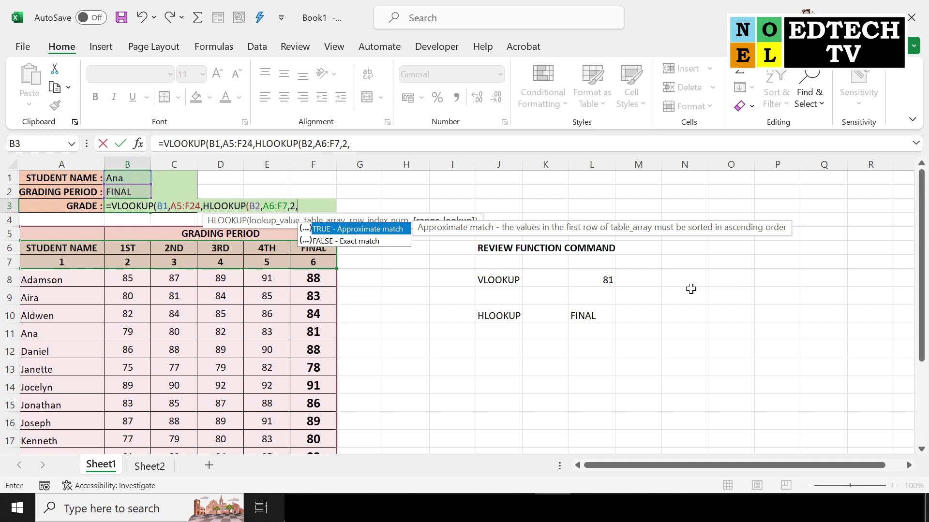
pyautogui.write('FALSE')
pyautogui.write(')')
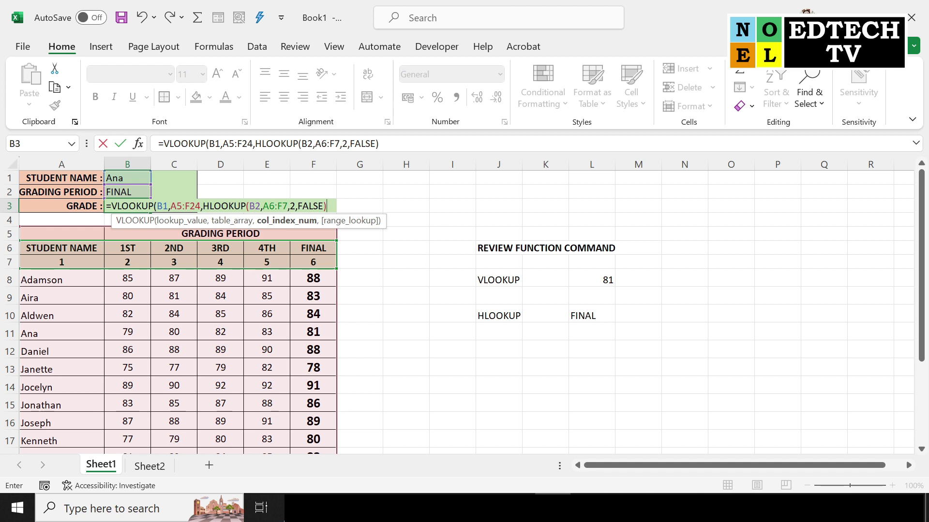
pyautogui.click(380, 144)
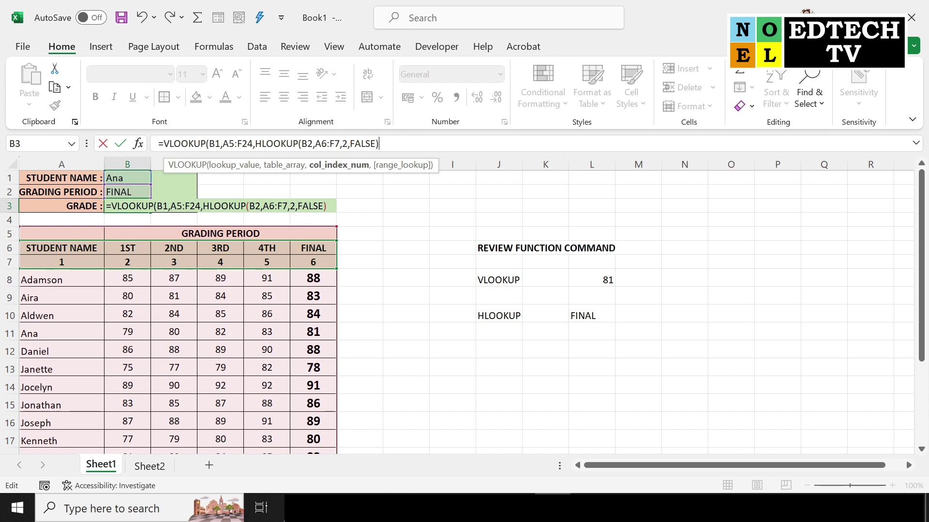
pyautogui.write(',')
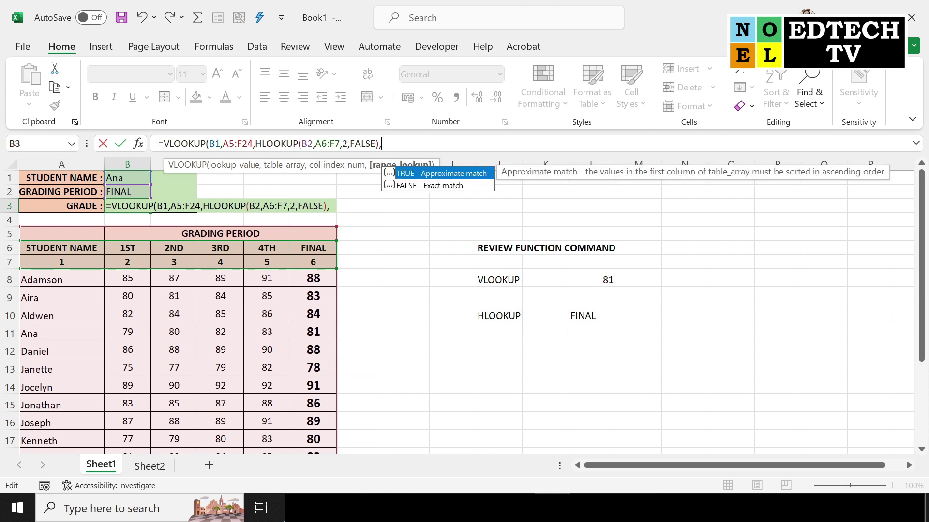
pyautogui.write('FALSE')
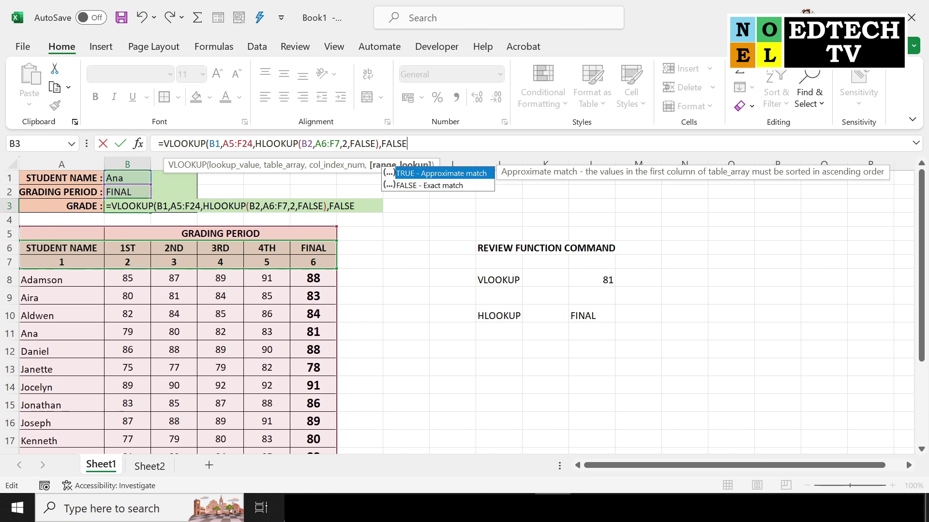
pyautogui.write(')')
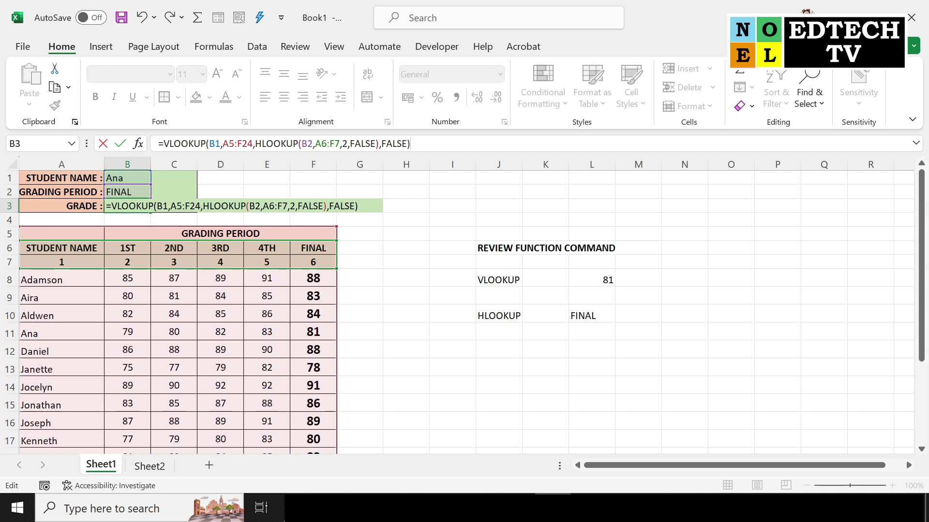
pyautogui.press('Return')
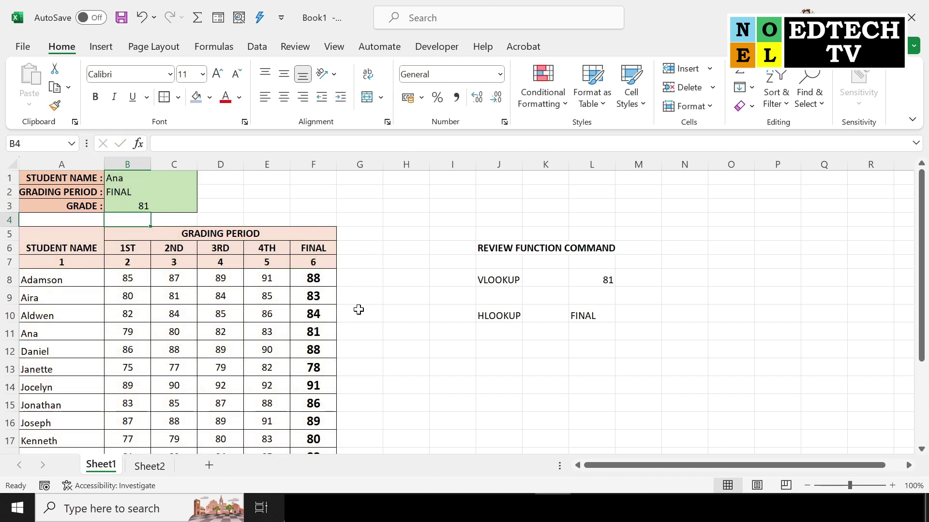
# Step: Choose Aira from the B1 student dropdown and confirm B3 shows 82.5
pyautogui.click(126, 177)
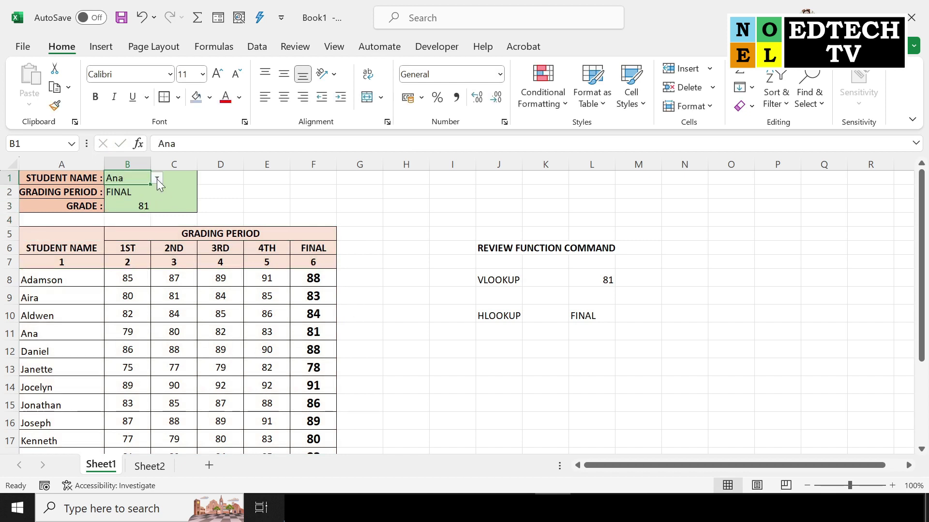
pyautogui.click(157, 179)
pyautogui.click(139, 202)
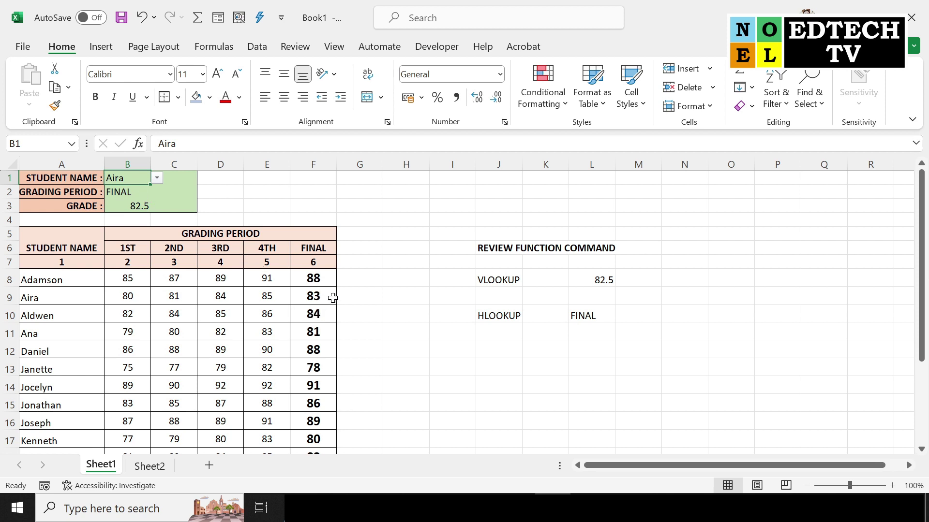
pyautogui.click(129, 208)
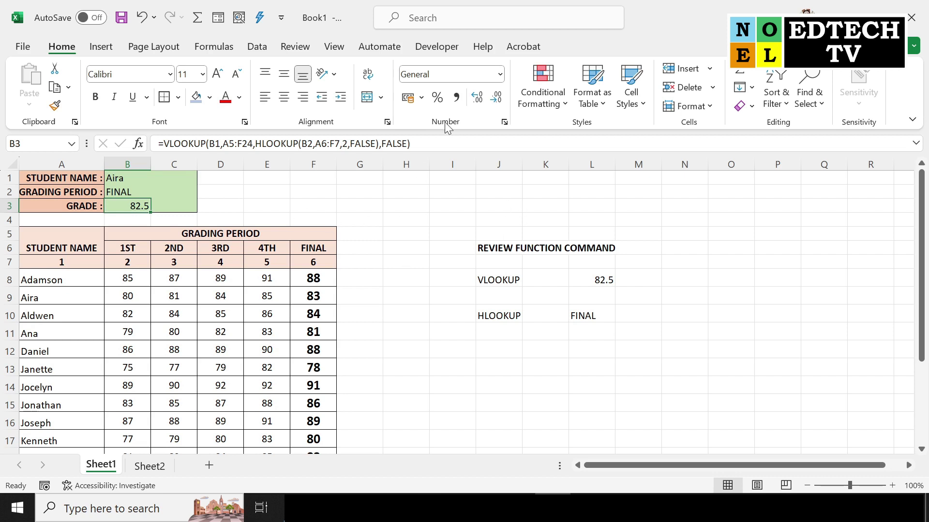
# Step: Round the grade to 83 and make B1:B3 bold at font size 16
pyautogui.click(497, 99)
pyautogui.moveTo(126, 178); pyautogui.dragTo(123, 206)
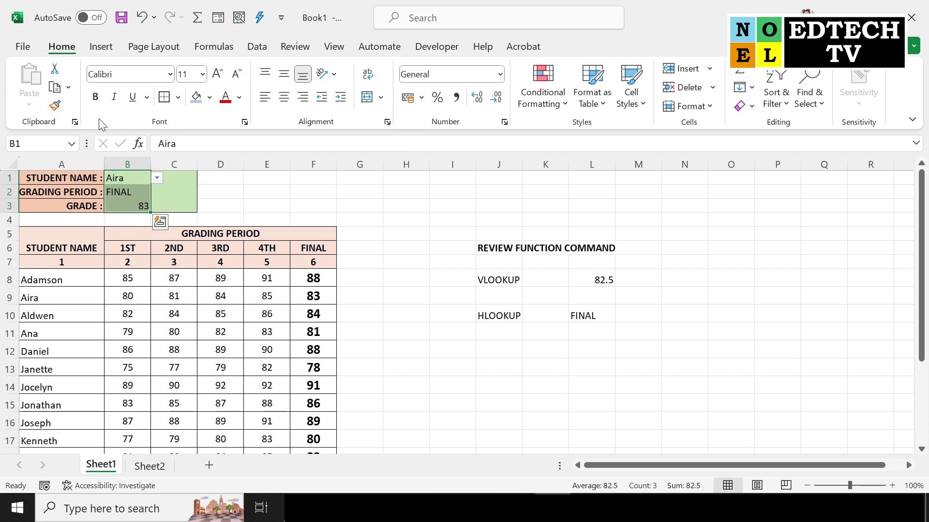
pyautogui.click(93, 97)
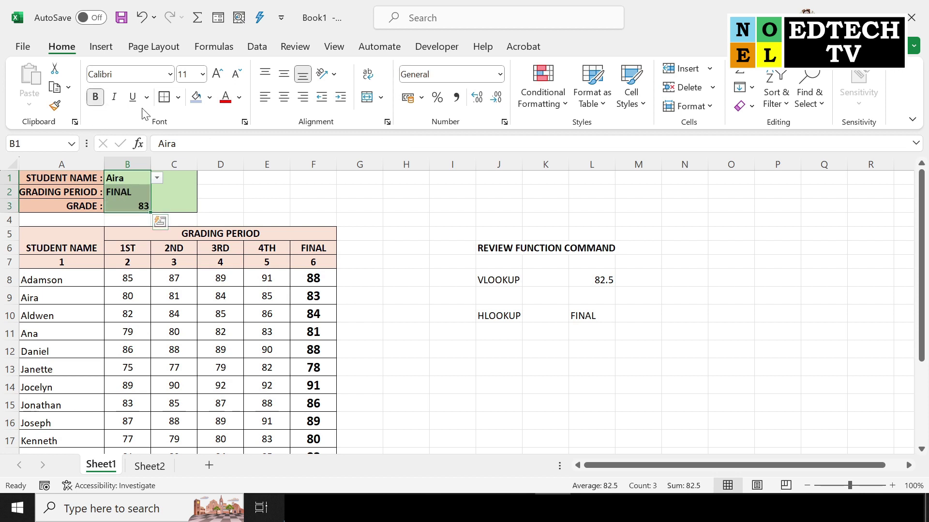
pyautogui.click(203, 75)
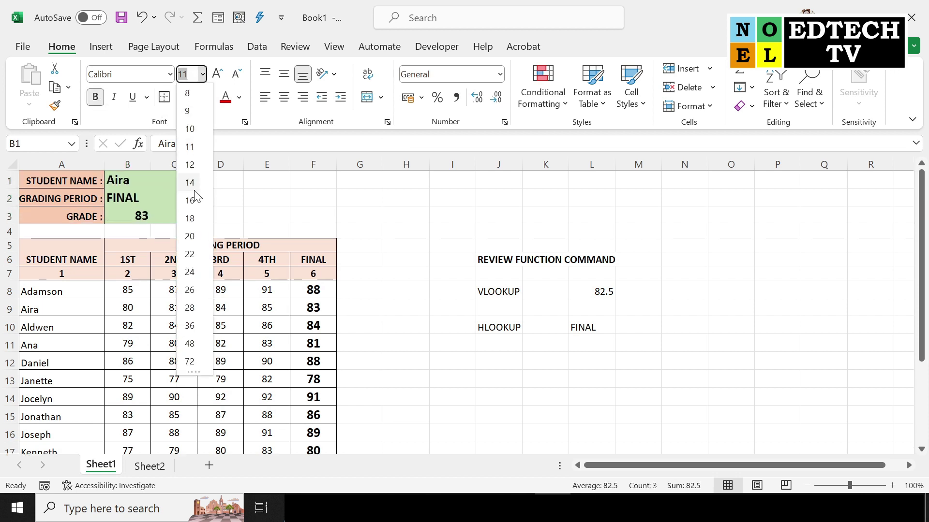
pyautogui.click(189, 200)
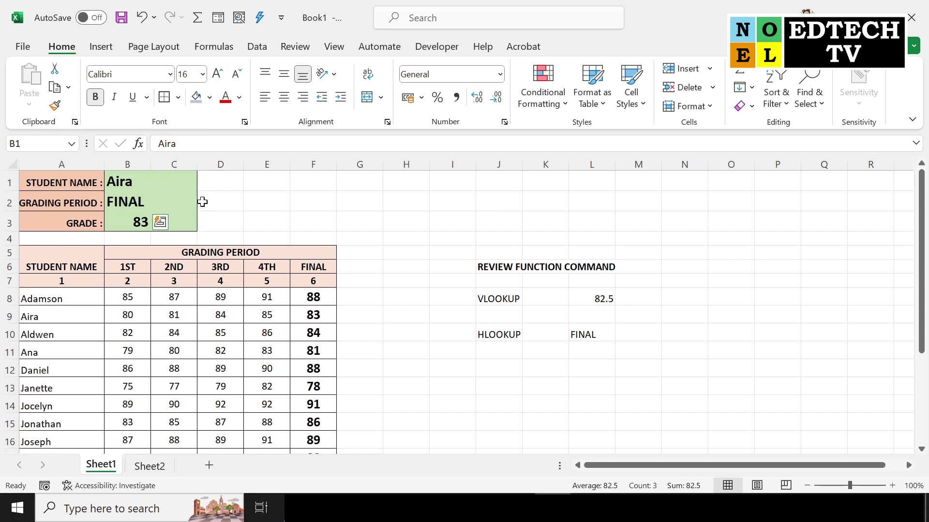
pyautogui.click(321, 238)
# Step: Merge B1:C1, B2:C2 and B3:C3, left-aligning the name and period cells
pyautogui.moveTo(119, 182); pyautogui.dragTo(173, 184)
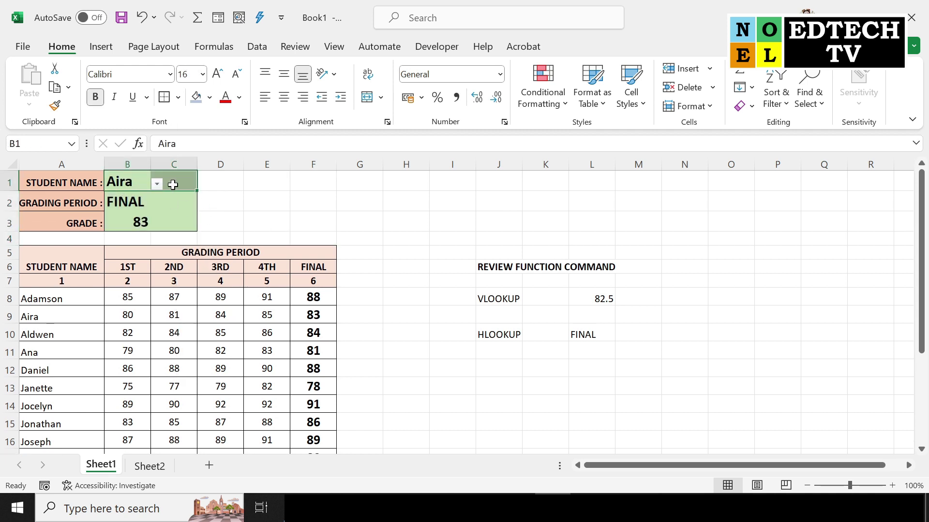
pyautogui.click(368, 99)
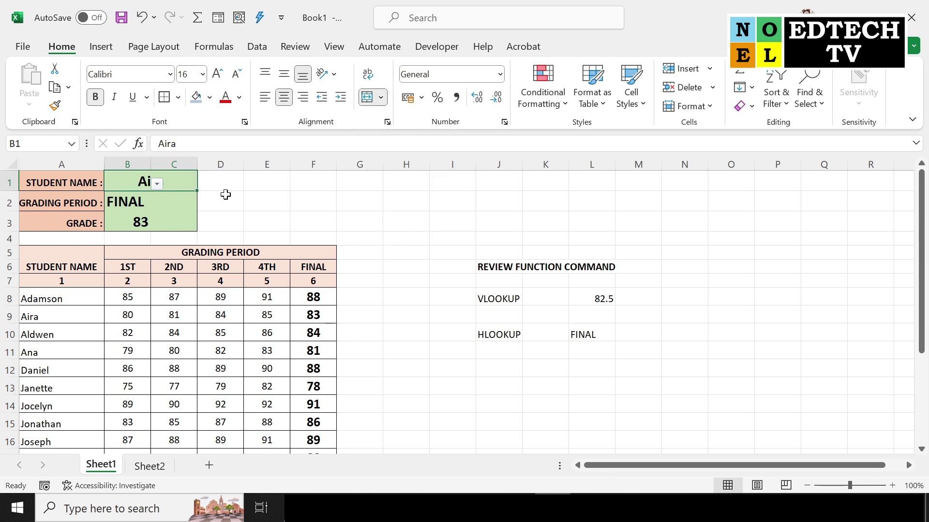
pyautogui.click(264, 97)
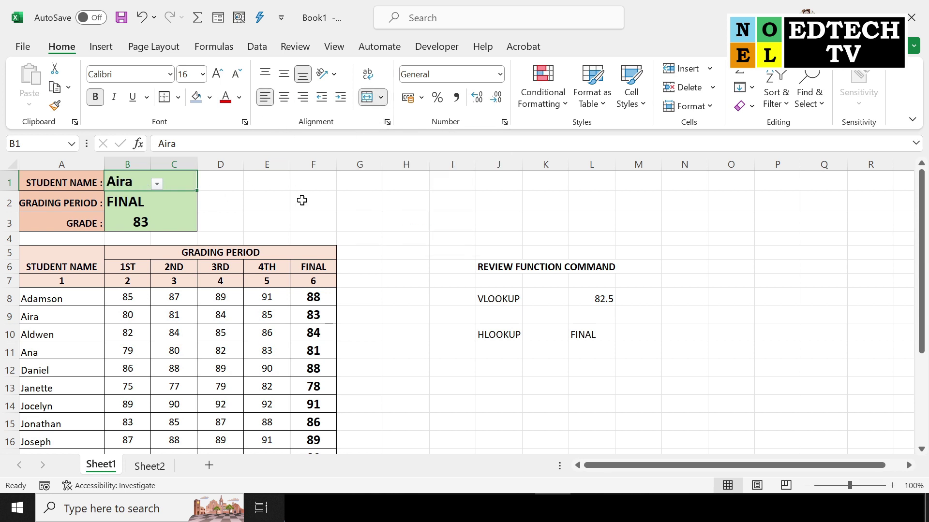
pyautogui.click(301, 201)
pyautogui.moveTo(135, 204); pyautogui.dragTo(156, 202)
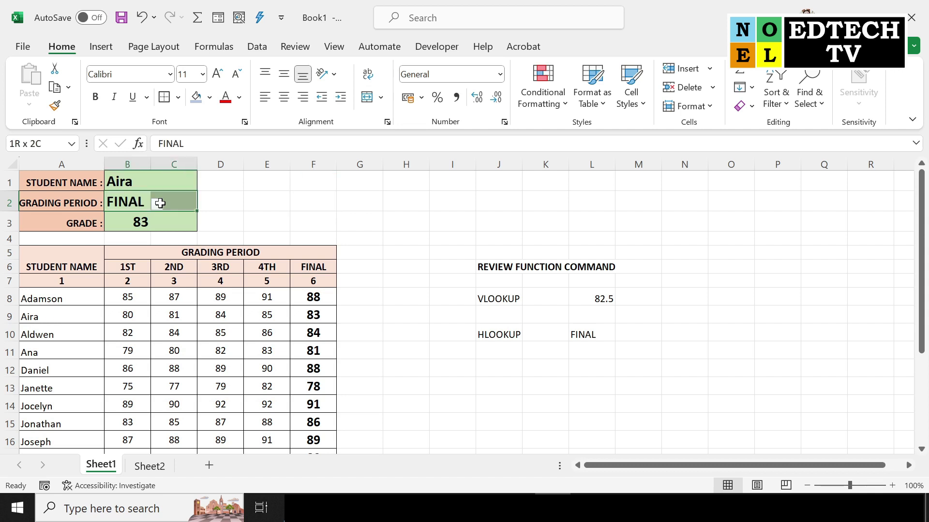
pyautogui.click(366, 96)
pyautogui.click(264, 97)
pyautogui.click(220, 238)
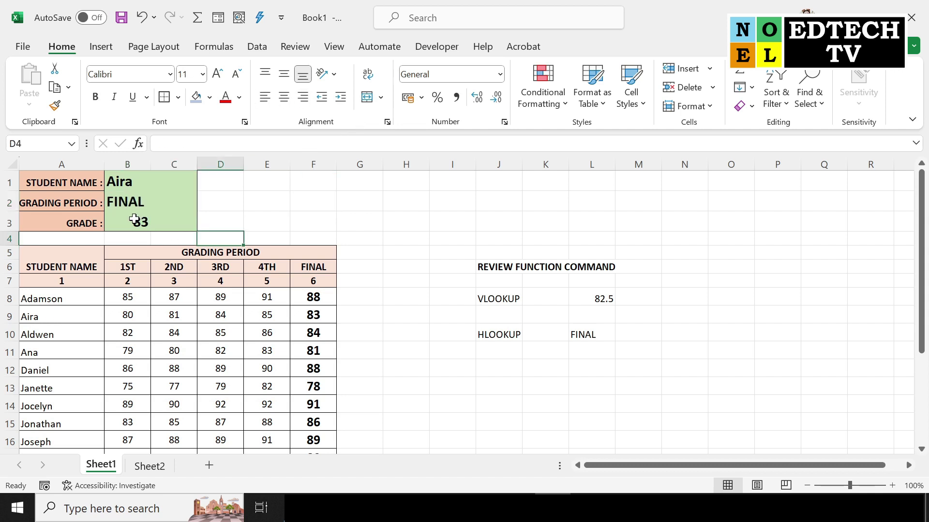
pyautogui.moveTo(134, 219); pyautogui.dragTo(181, 220)
pyautogui.click(367, 97)
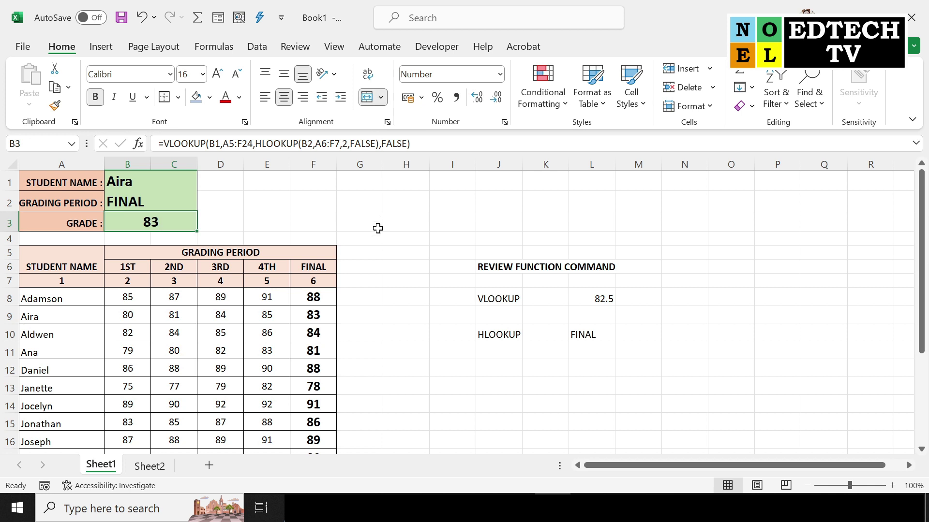
pyautogui.click(377, 229)
# Step: Choose Daniel and the 3RD grading period, checking his scores in row 12
pyautogui.click(175, 183)
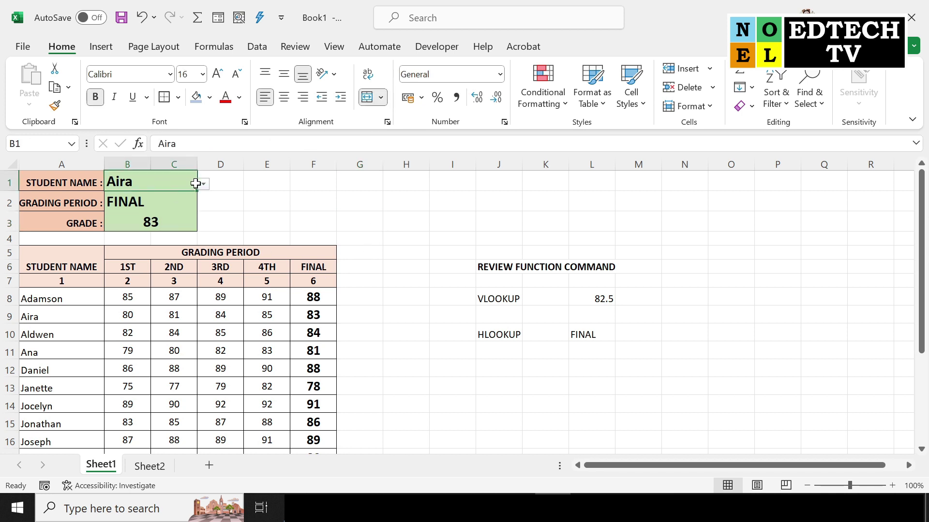
pyautogui.click(203, 184)
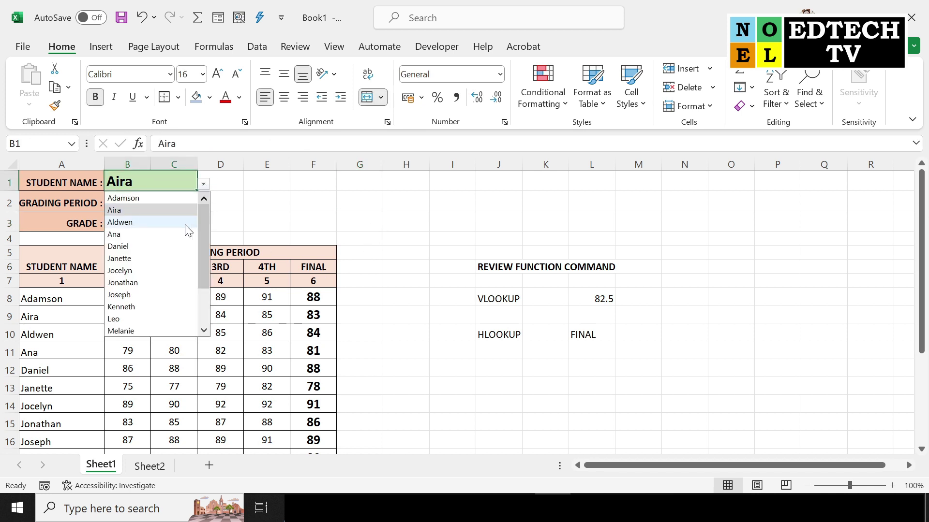
pyautogui.click(146, 246)
pyautogui.click(129, 196)
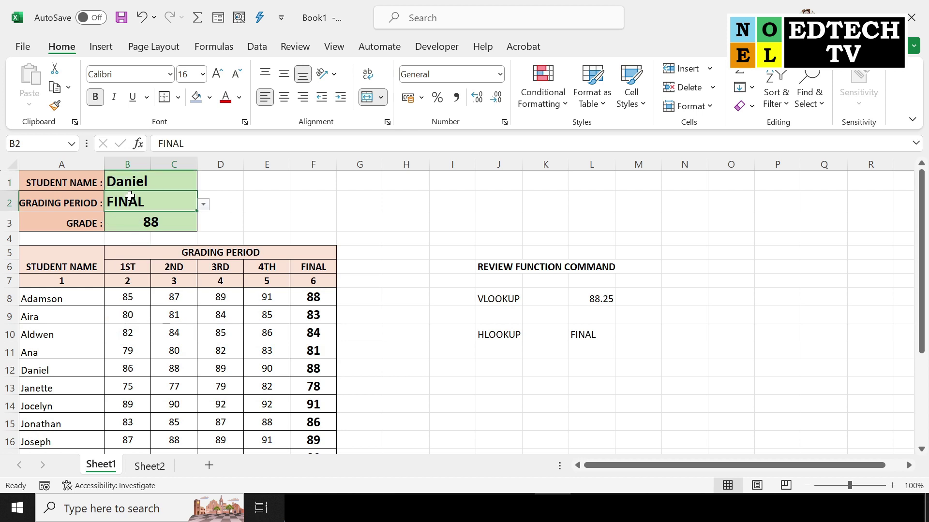
pyautogui.click(204, 205)
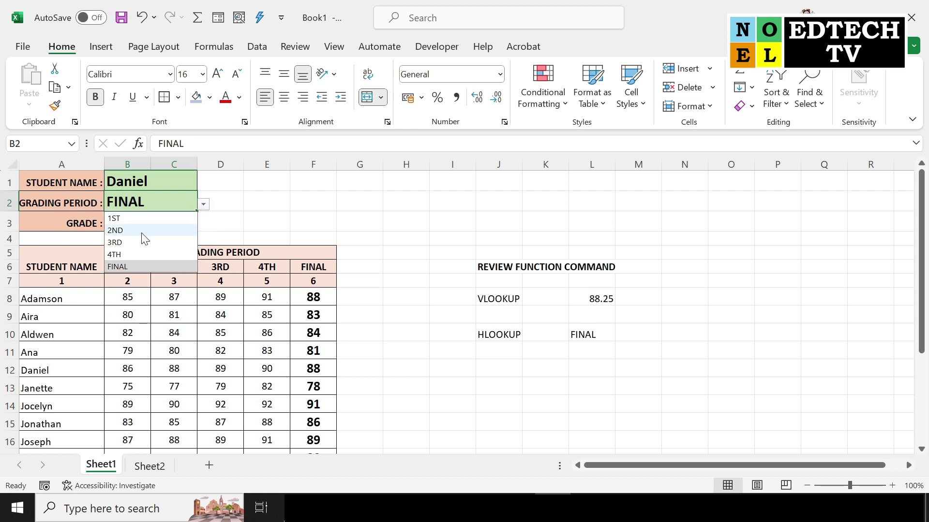
pyautogui.click(133, 244)
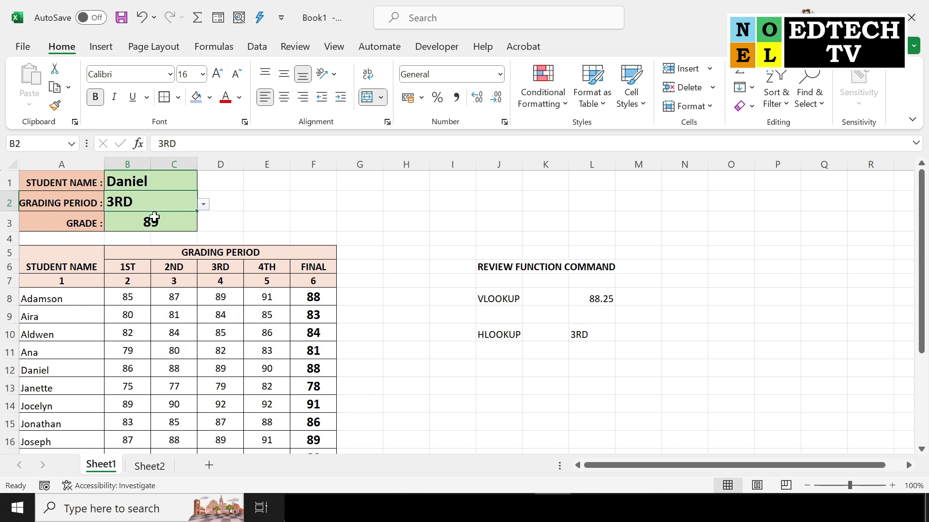
pyautogui.moveTo(47, 370); pyautogui.dragTo(312, 371)
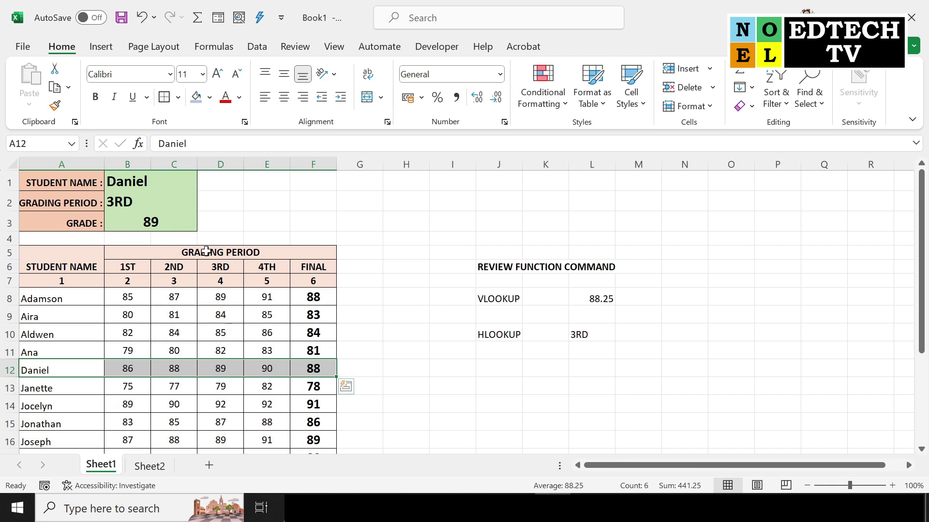
pyautogui.click(225, 370)
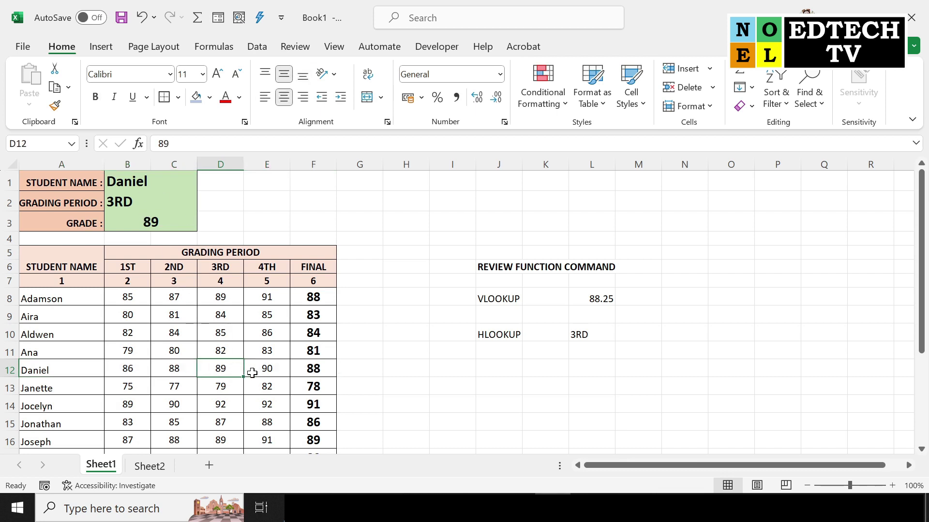
# Step: Switch the grading period to 2ND, then FINAL, comparing the grade with row 12
pyautogui.click(144, 196)
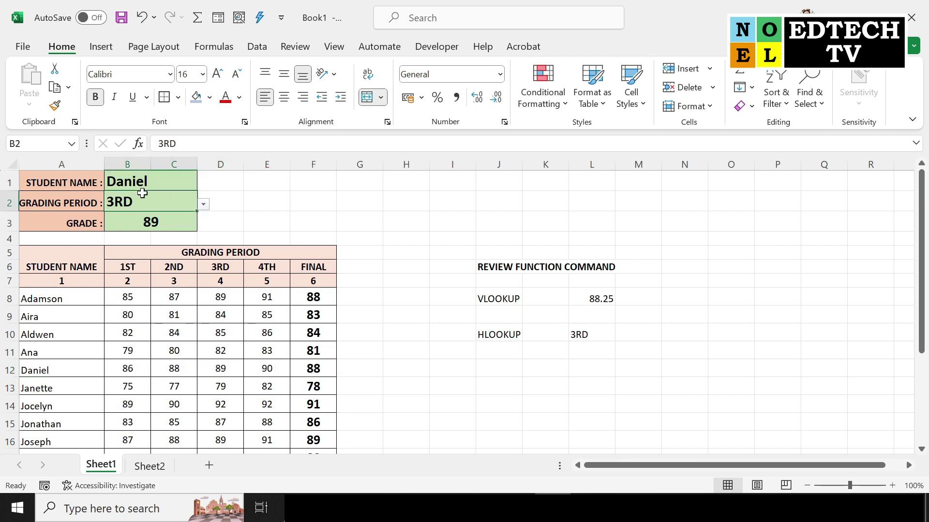
pyautogui.click(207, 206)
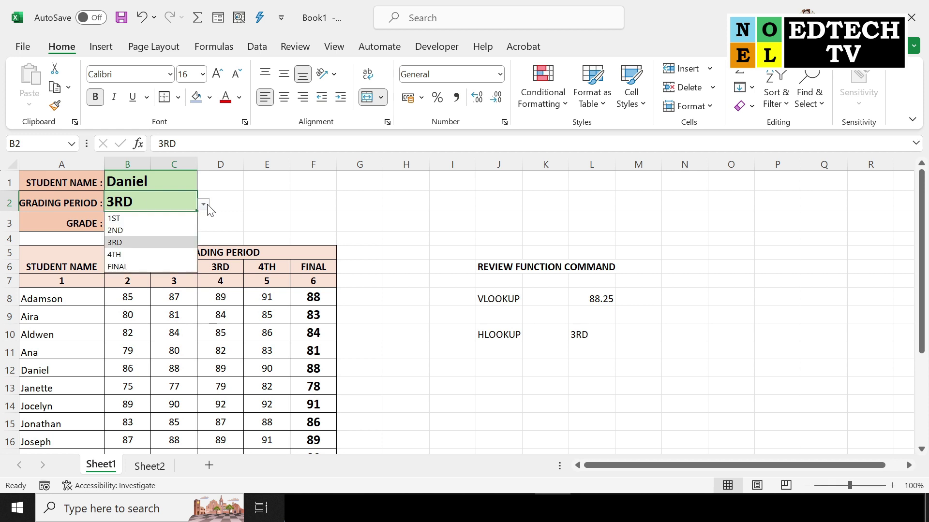
pyautogui.click(136, 230)
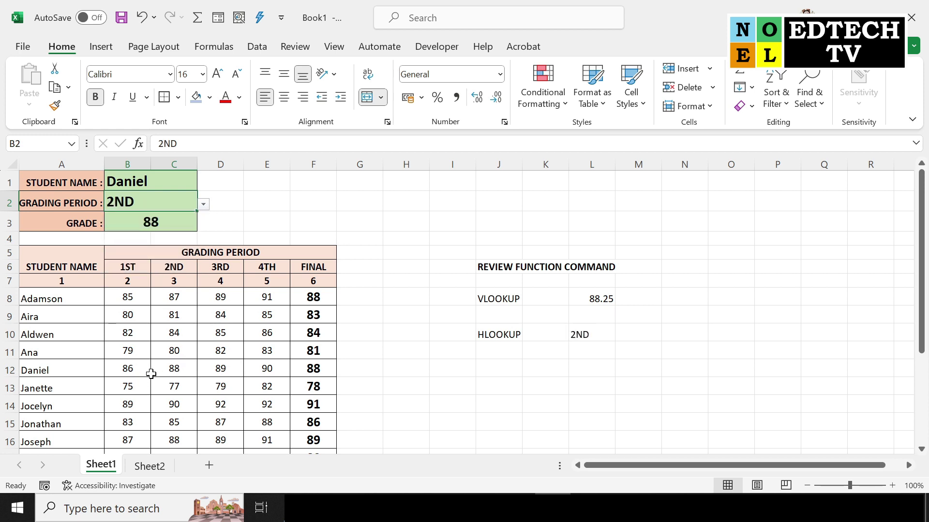
pyautogui.click(182, 366)
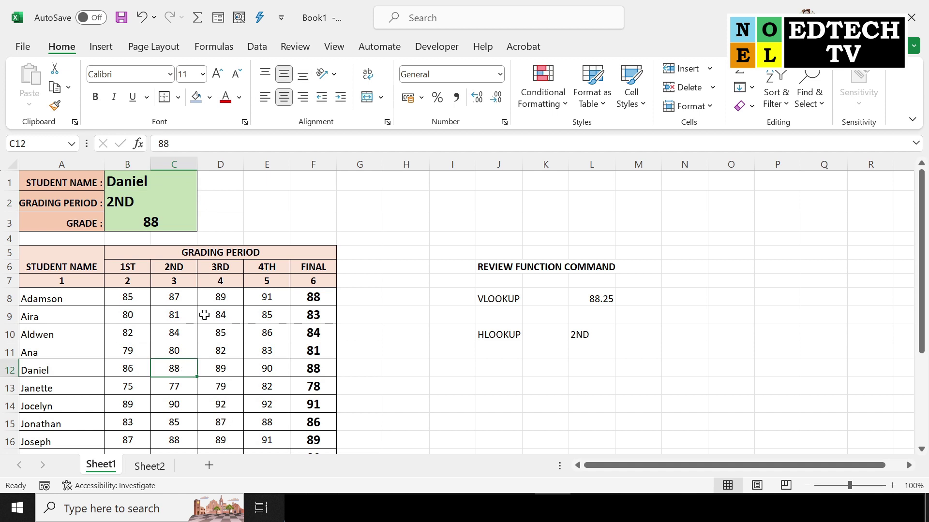
pyautogui.click(137, 198)
pyautogui.click(204, 204)
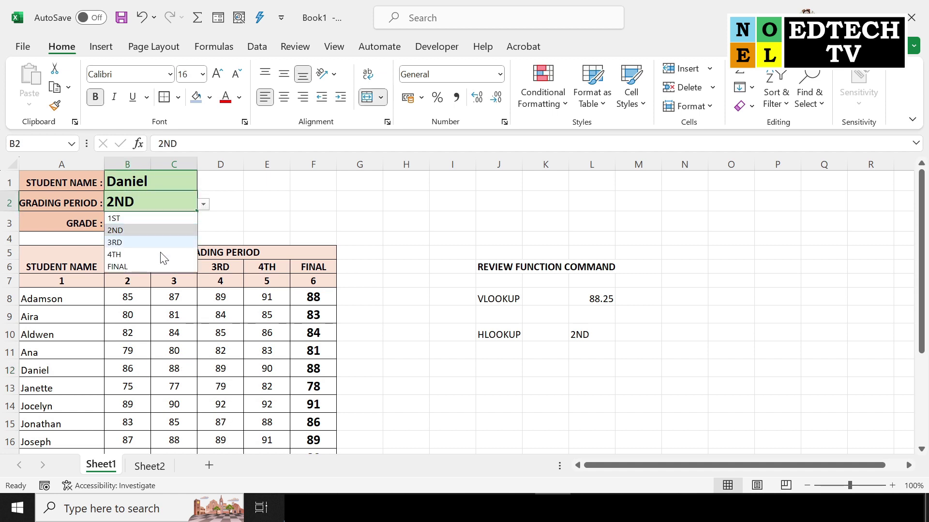
pyautogui.click(154, 267)
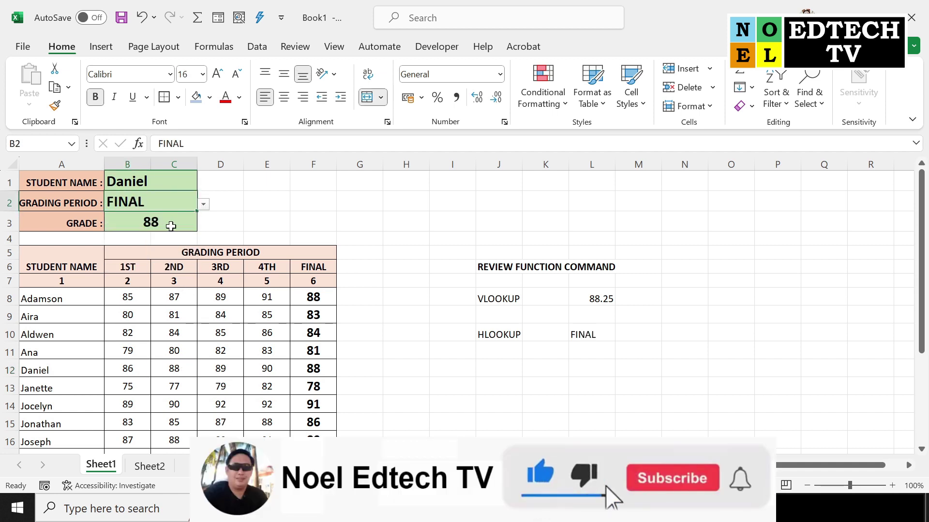
pyautogui.click(170, 225)
pyautogui.click(327, 375)
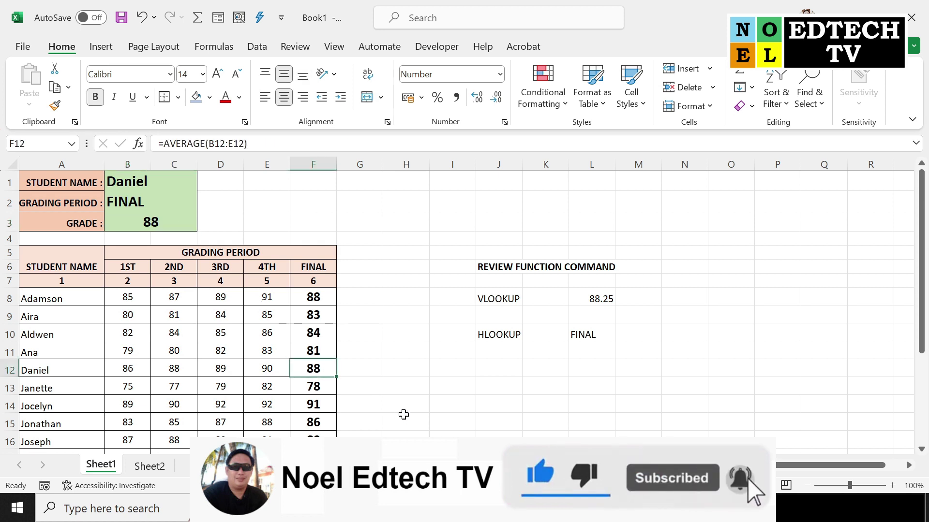
# Step: Pick a different student so the grade shows 84, then select and clear A6:E15
pyautogui.click(169, 181)
pyautogui.click(211, 182)
pyautogui.click(180, 184)
pyautogui.click(203, 184)
pyautogui.scroll(-1, 178, 311)
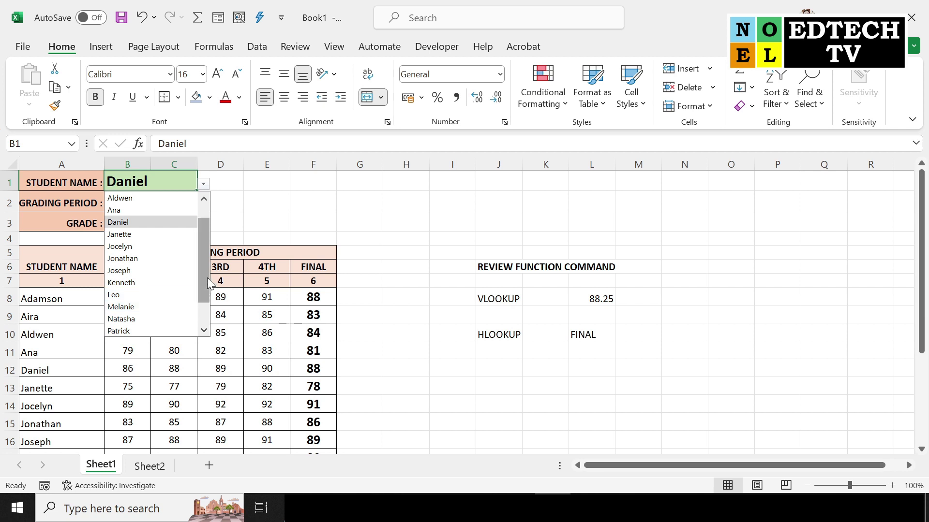
pyautogui.moveTo(209, 283); pyautogui.dragTo(209, 310)
pyautogui.click(150, 315)
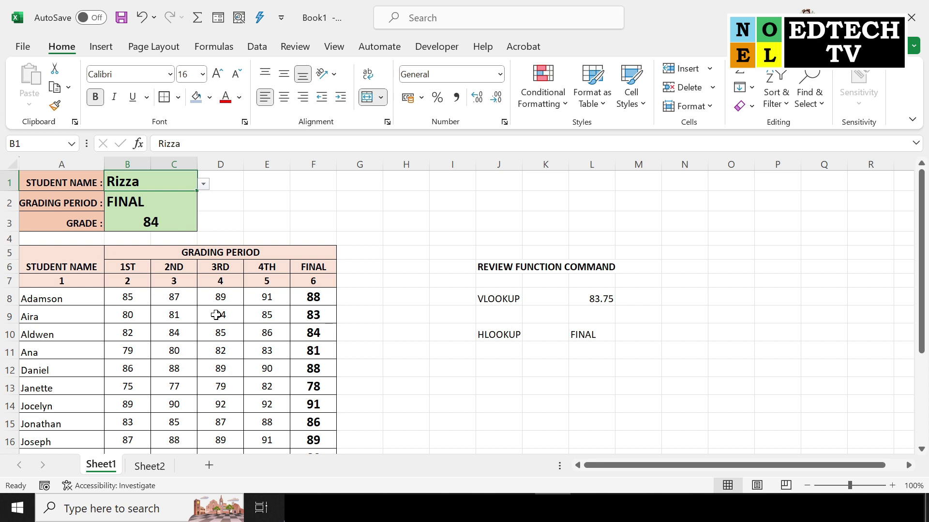
pyautogui.moveTo(49, 260); pyautogui.dragTo(283, 425)
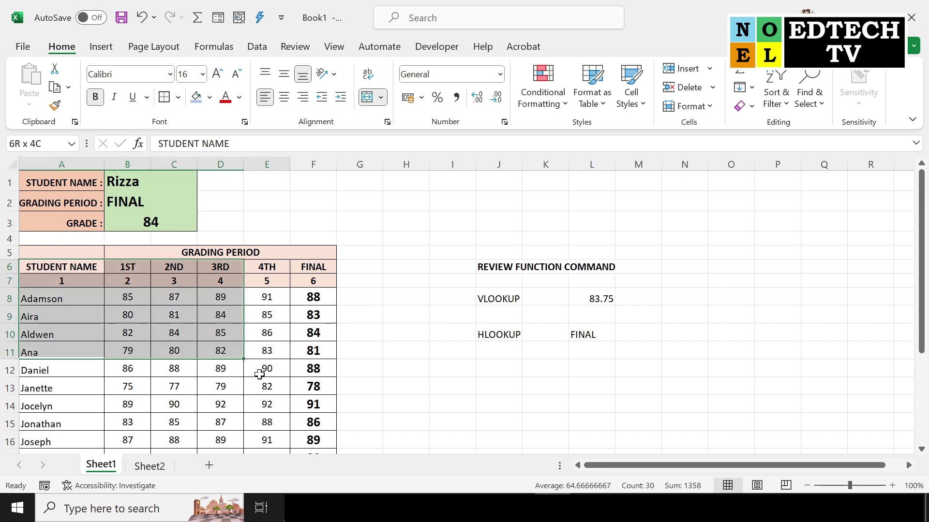
pyautogui.click(372, 419)
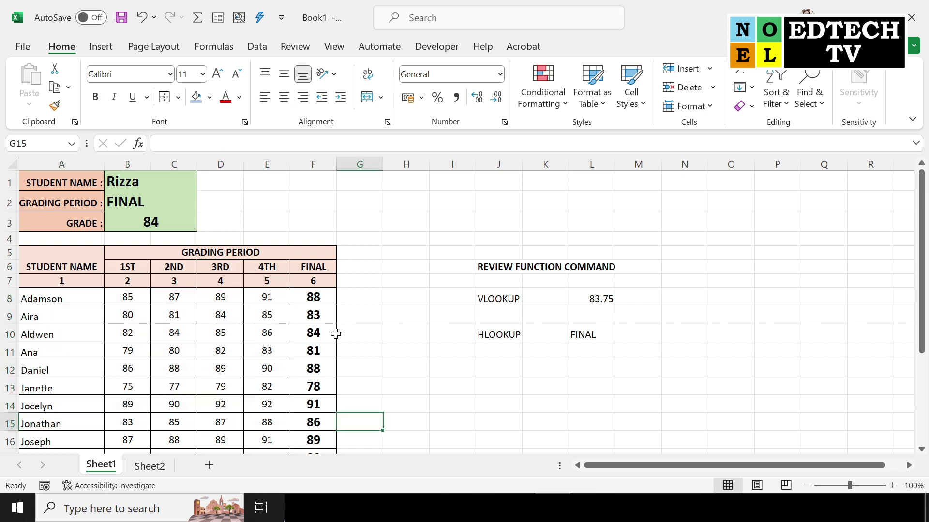
# Step: Go to Sheet2 and choose a different student on the summary card
pyautogui.click(147, 469)
pyautogui.click(295, 309)
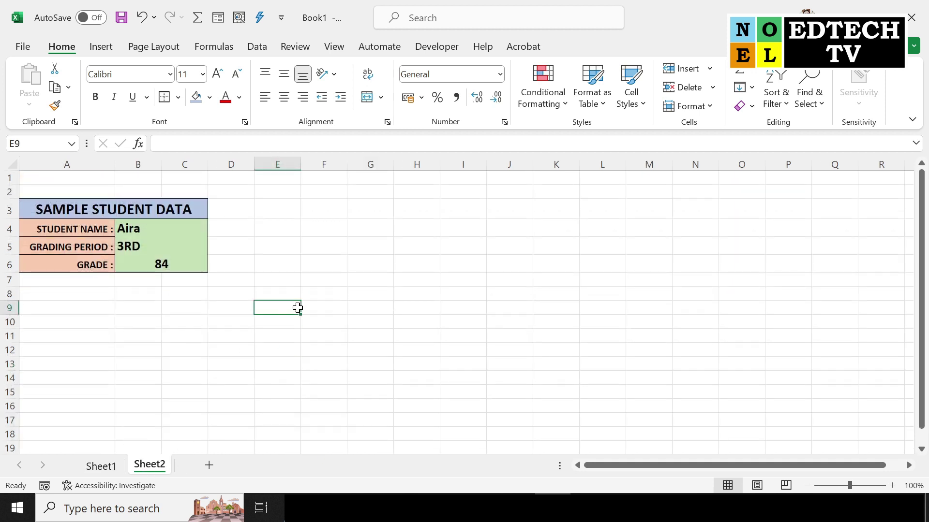
pyautogui.click(152, 232)
pyautogui.click(331, 278)
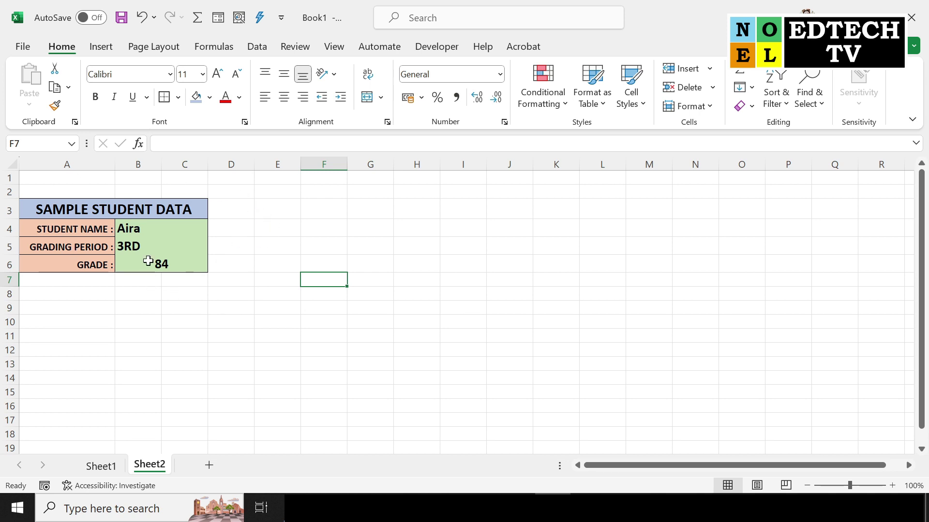
pyautogui.click(166, 231)
pyautogui.click(213, 232)
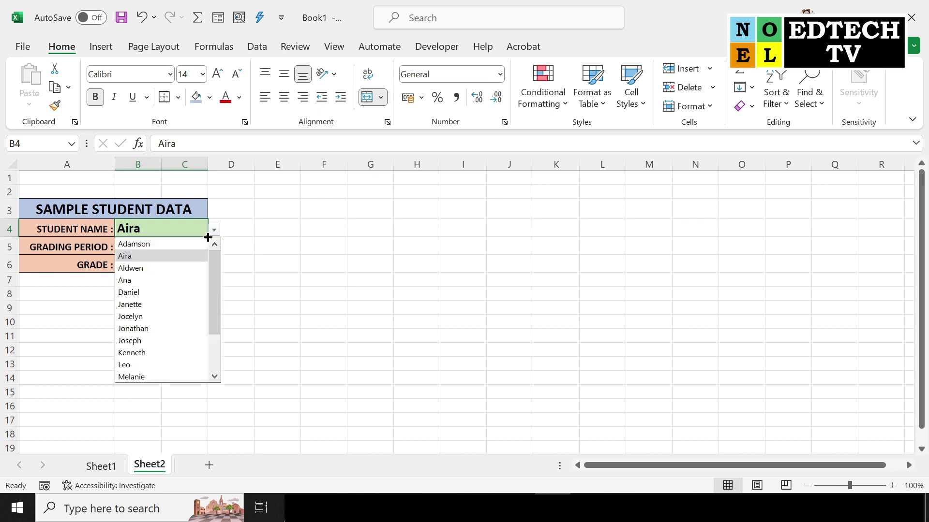
pyautogui.click(170, 329)
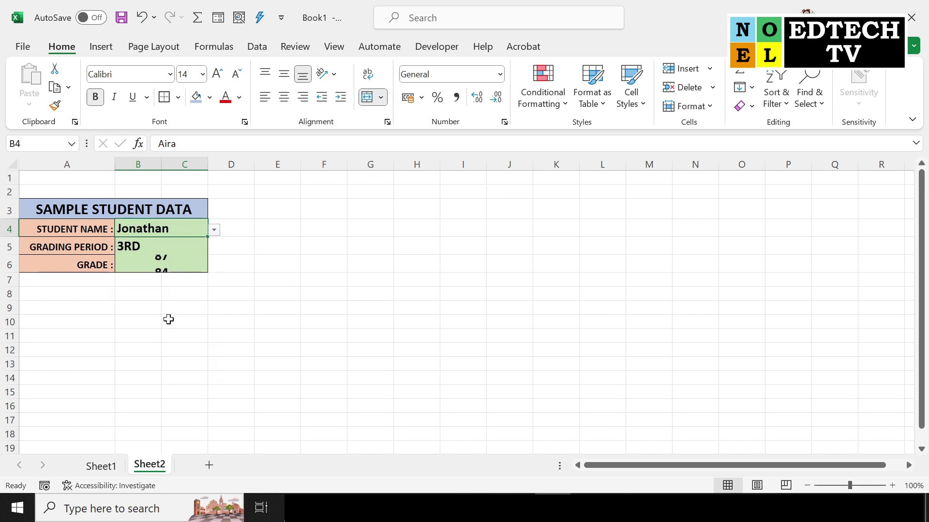
# Step: Set the card's grading period to 2ND, then FINAL, inspecting the nested lookup formula
pyautogui.click(148, 251)
pyautogui.click(214, 248)
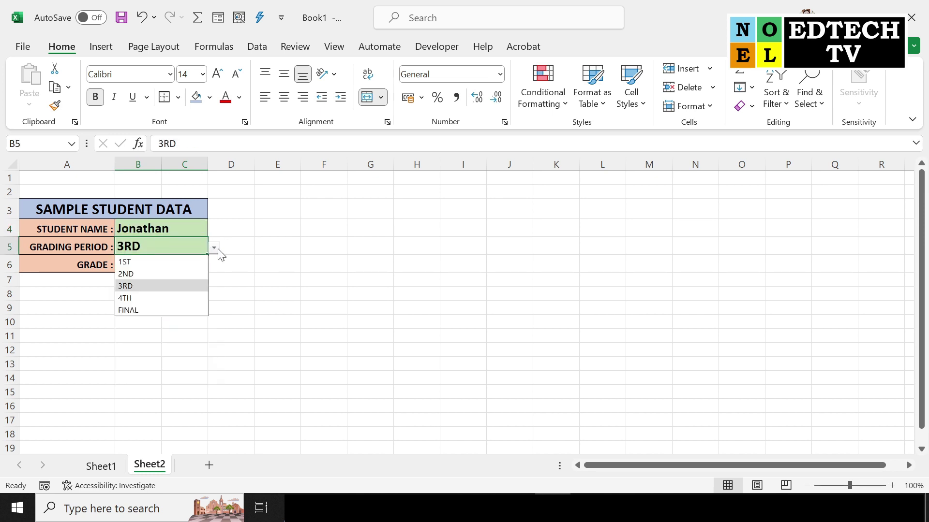
pyautogui.click(155, 276)
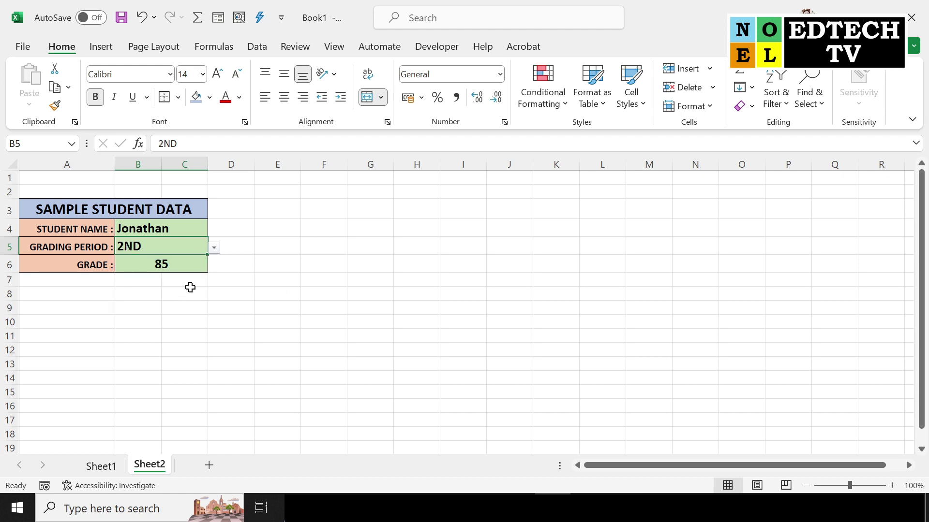
pyautogui.click(249, 275)
pyautogui.click(169, 264)
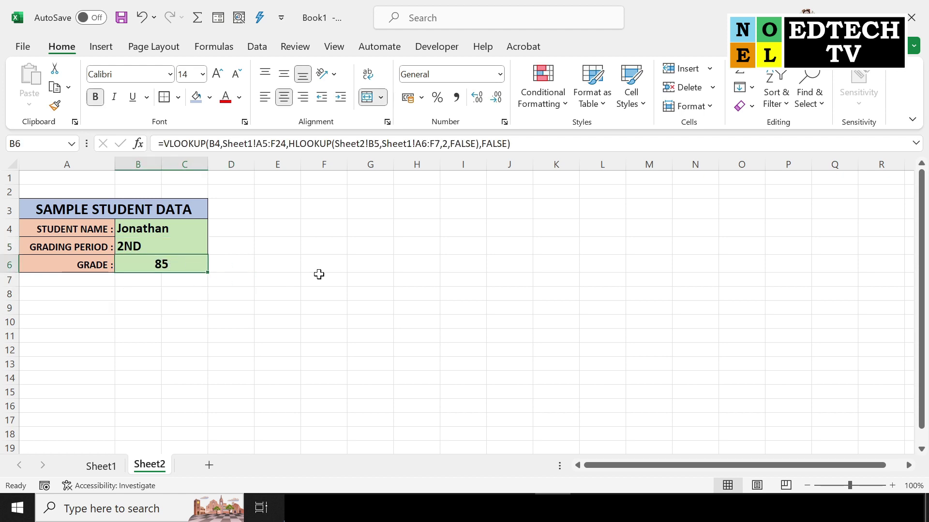
pyautogui.click(157, 243)
pyautogui.click(214, 248)
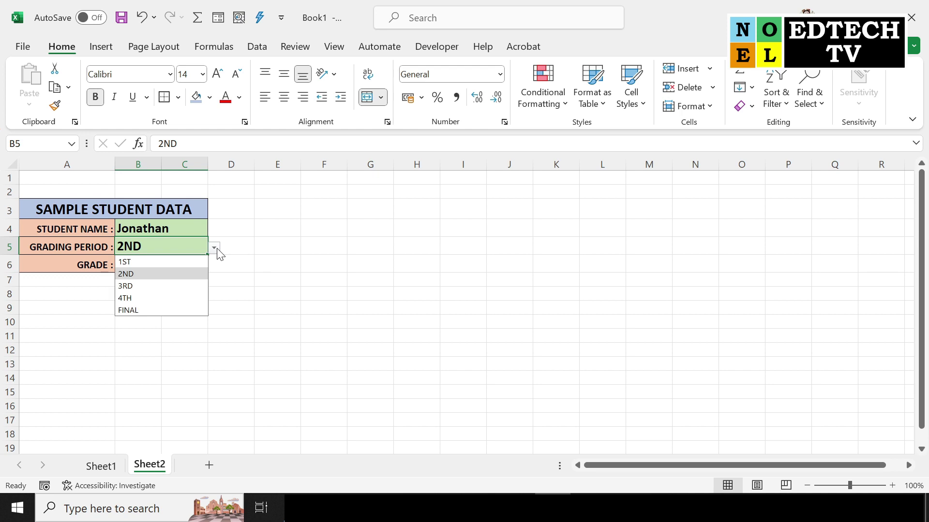
pyautogui.click(199, 306)
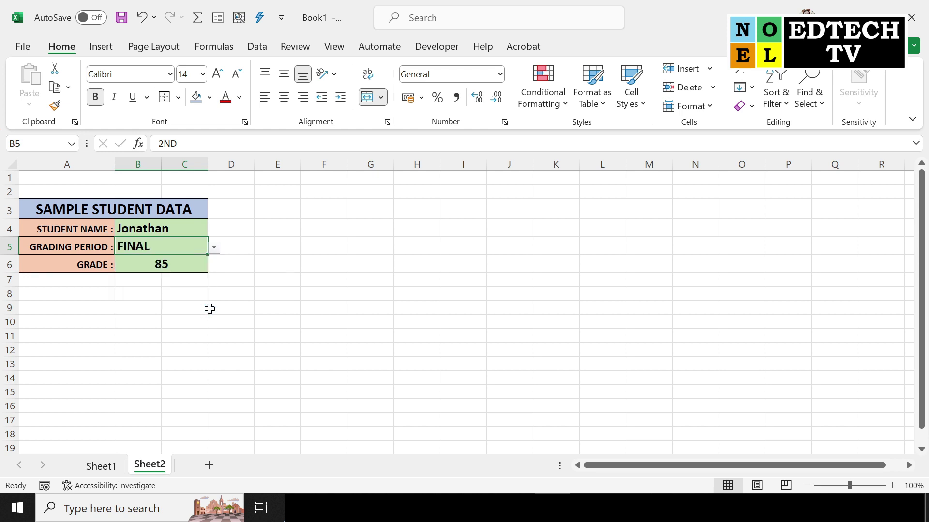
# Step: Round the card's 85.75 grade to a whole number with Decrease Decimal twice
pyautogui.click(186, 267)
pyautogui.click(496, 99)
pyautogui.click(495, 100)
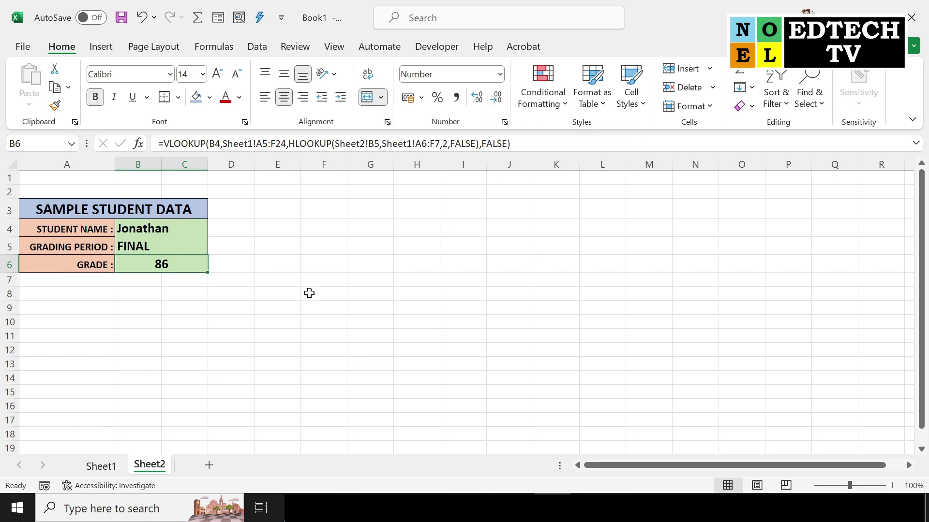
pyautogui.click(257, 292)
# Step: Pick another student and the 1ST period so the card shows 89
pyautogui.click(172, 226)
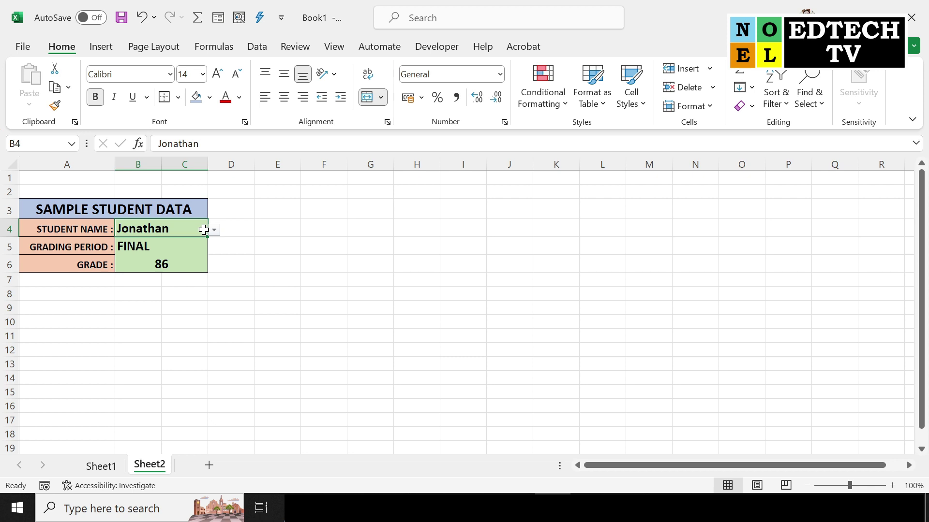
pyautogui.click(214, 231)
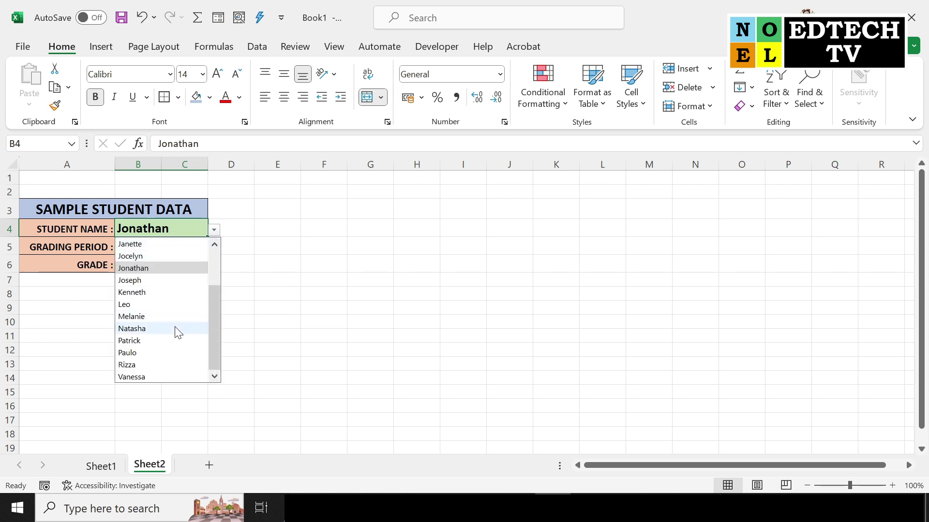
pyautogui.click(175, 329)
pyautogui.click(187, 246)
pyautogui.click(213, 249)
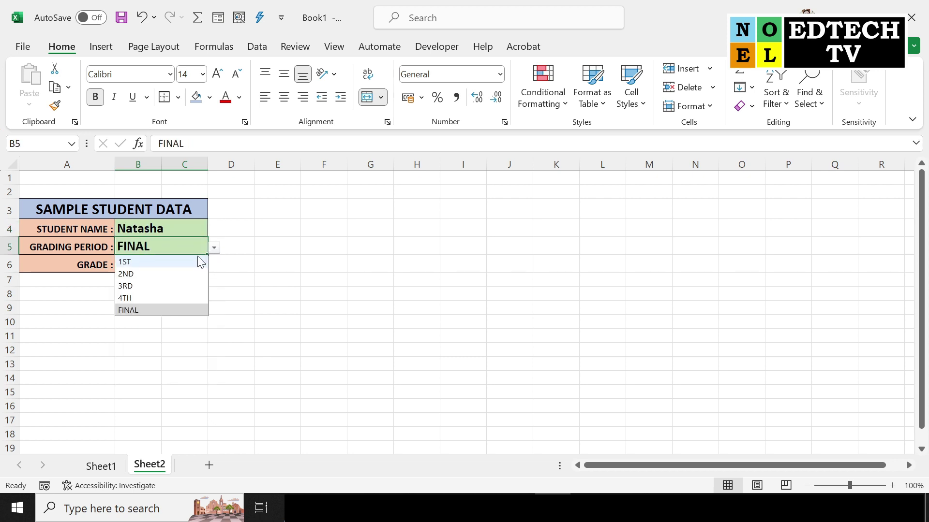
pyautogui.click(144, 263)
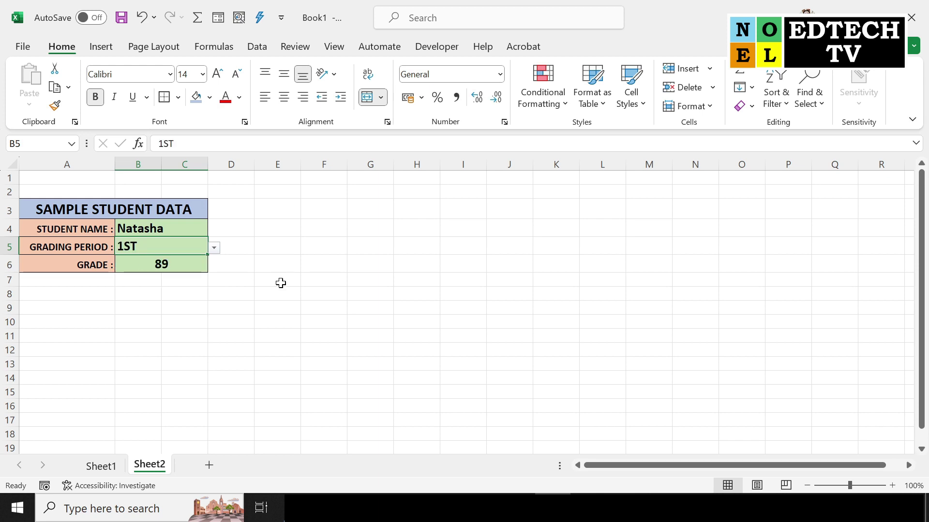
pyautogui.click(277, 289)
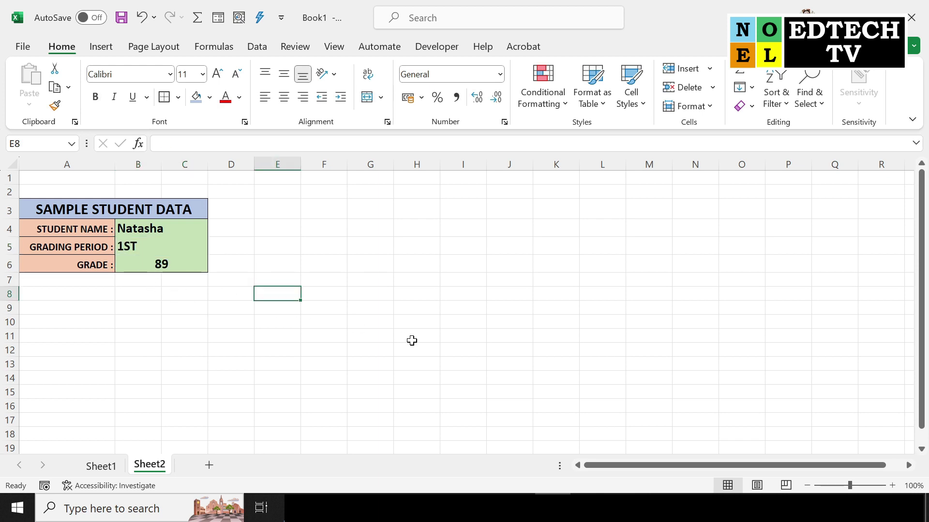